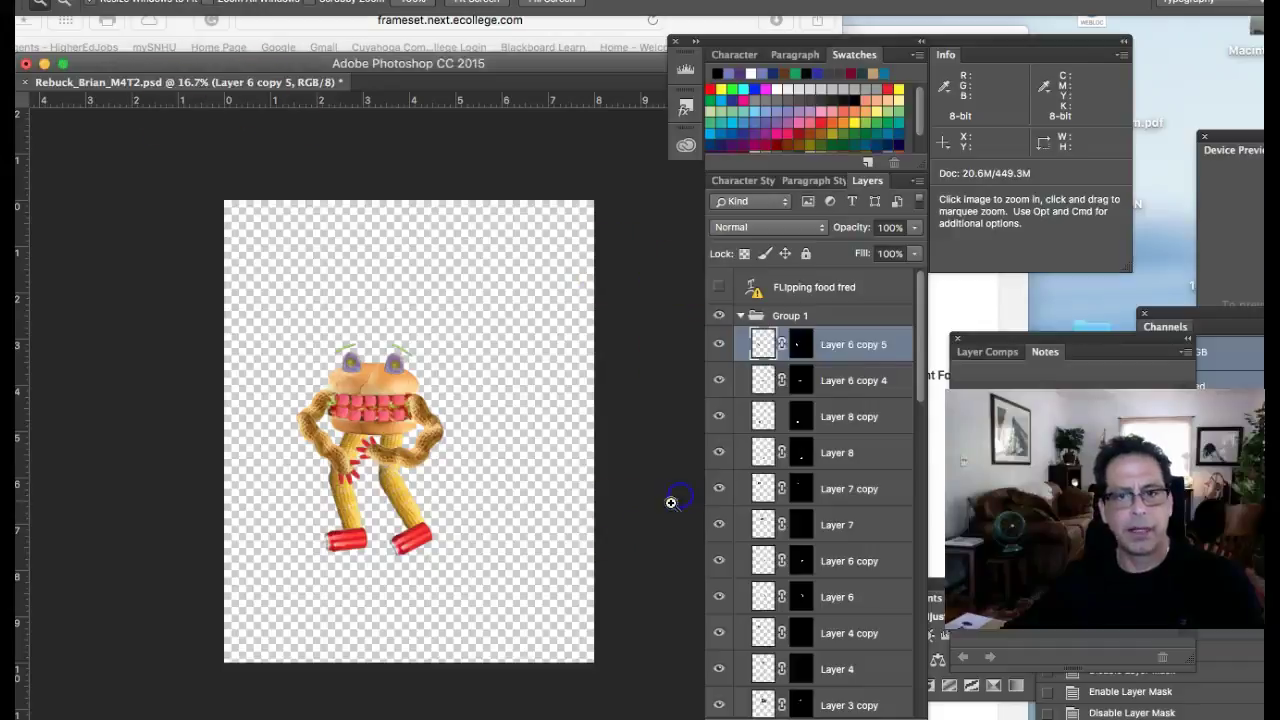
- Make the FLipping food fred title layer and the Layer 11 kitchen background visible
left_click(719, 286)
scroll(745, 323, "down", 2)
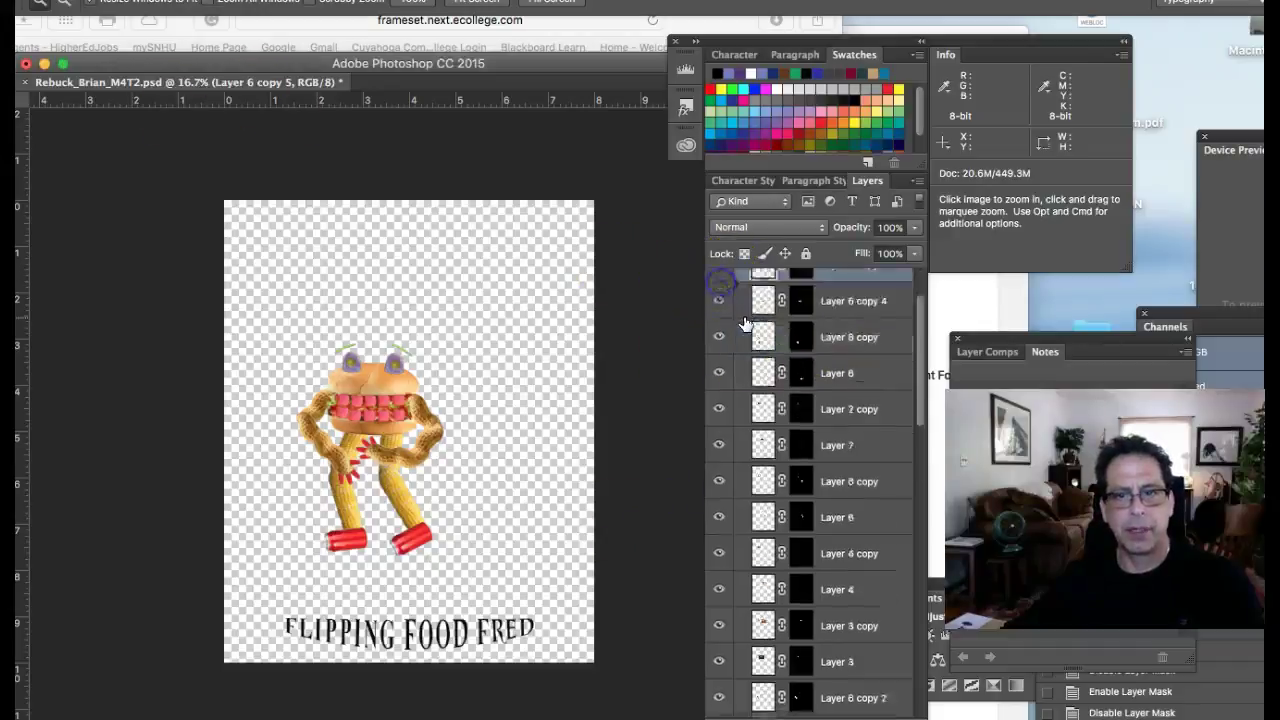
scroll(745, 323, "down", 6)
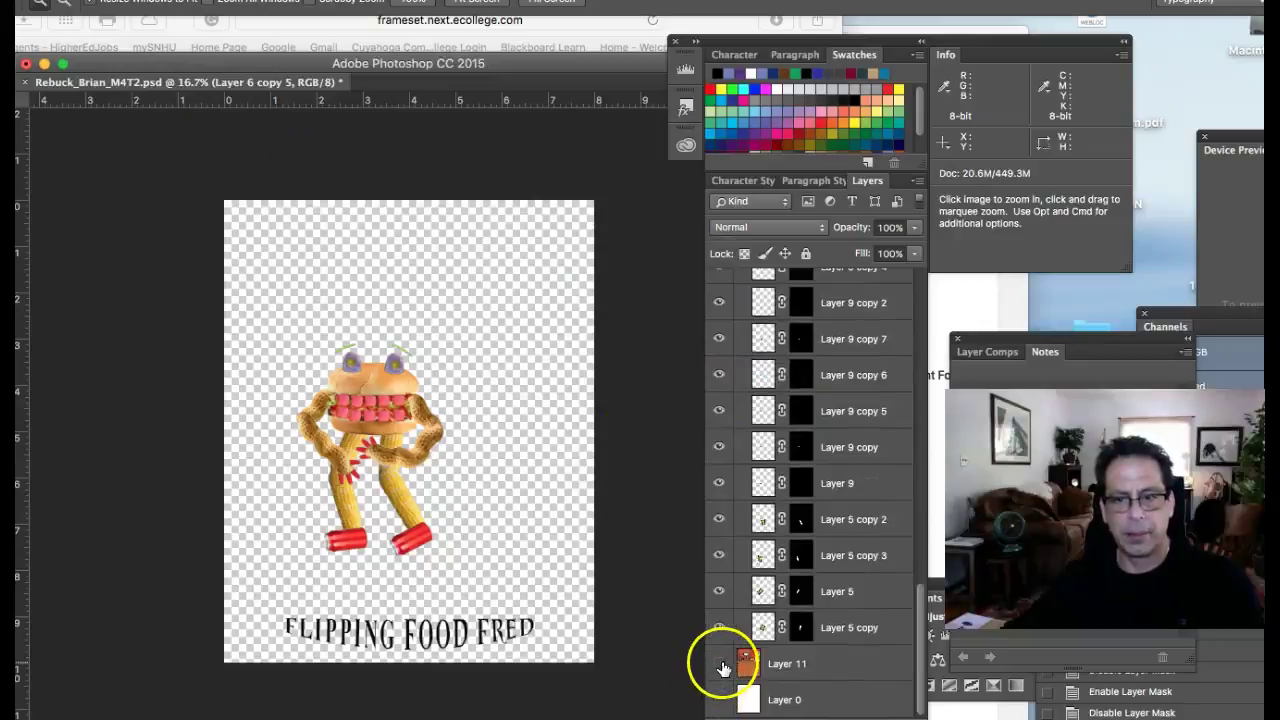
left_click(720, 664)
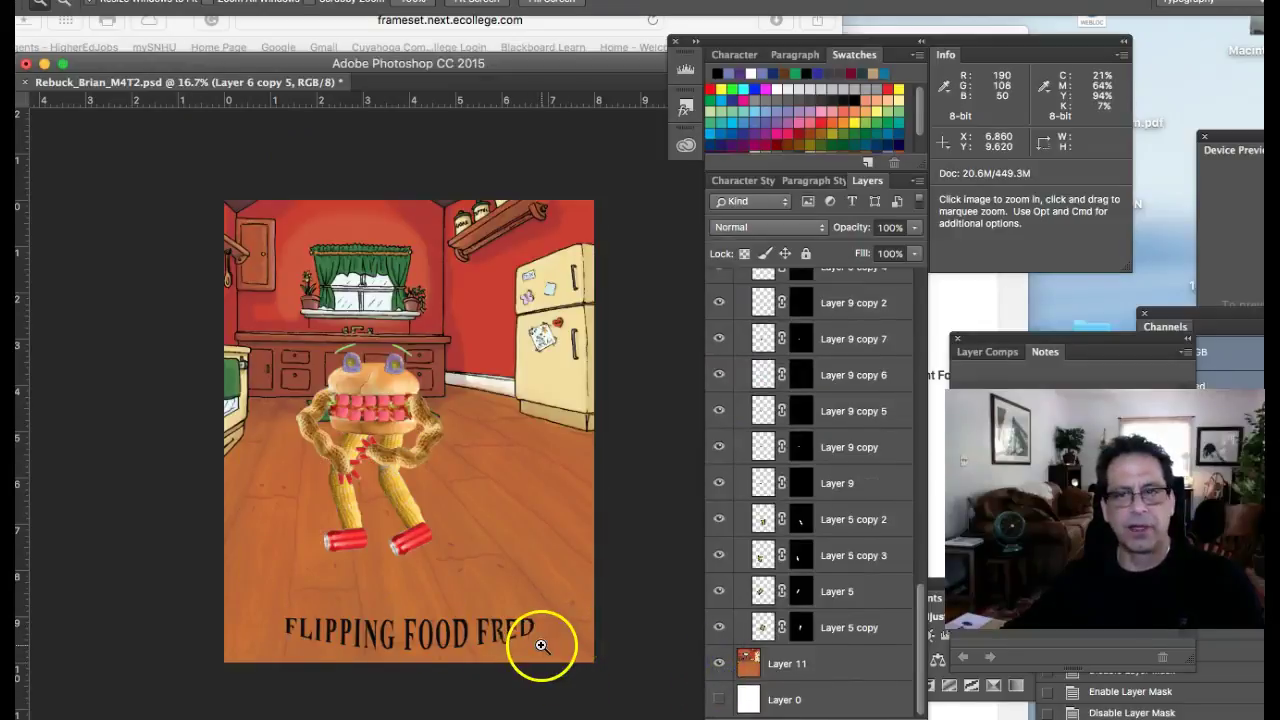
scroll(755, 595, "up", 8)
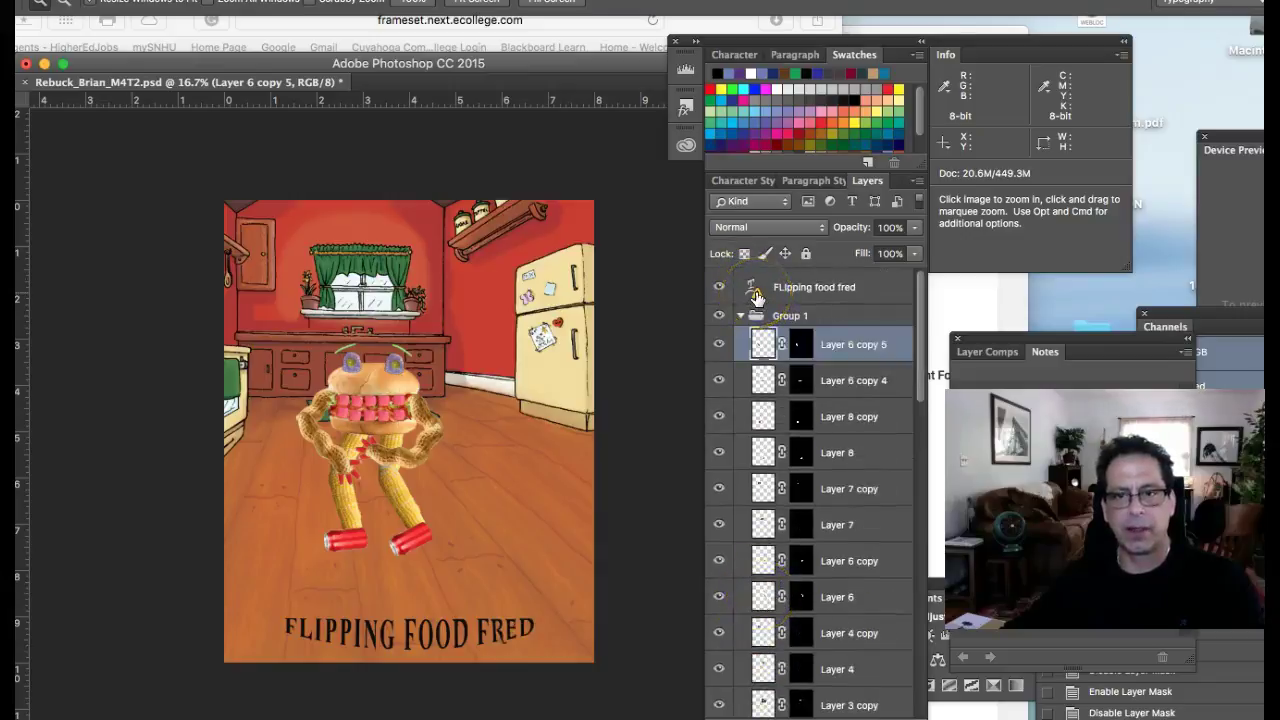
mouse_move(757, 298)
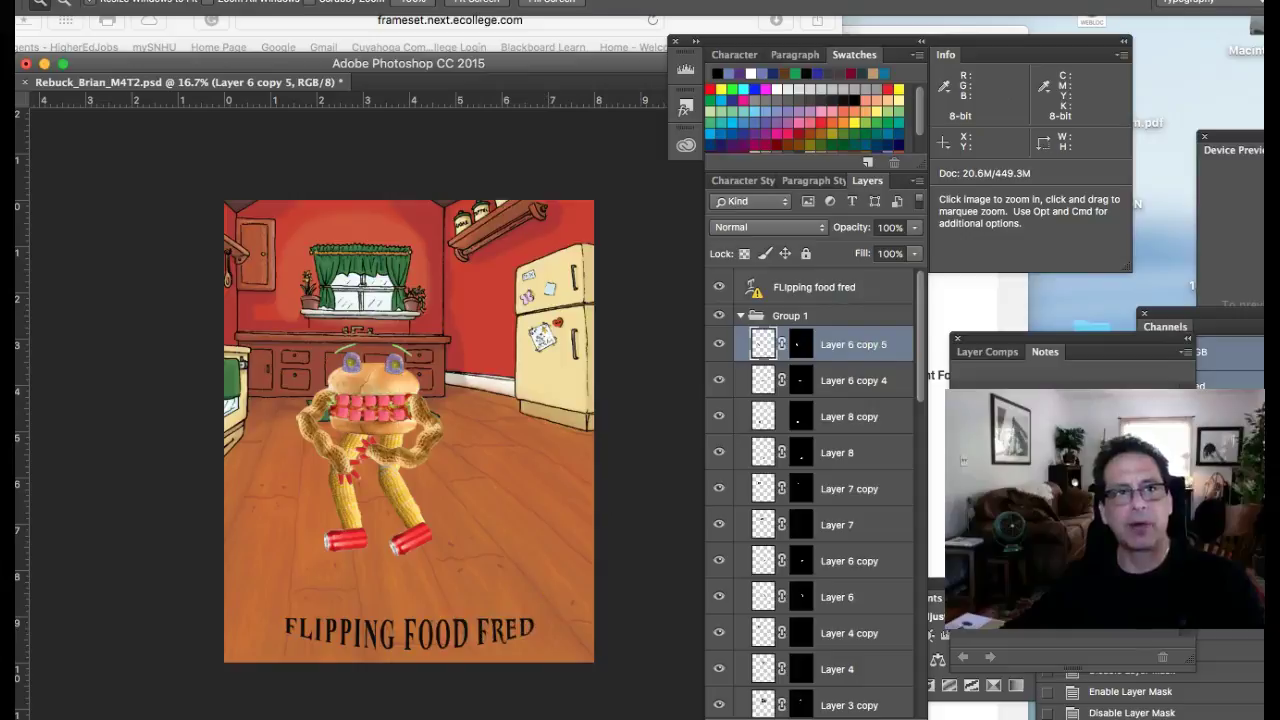
- Rasterize the FLipping food fred type layer and zoom in on the D of FOOD
left_click(212, 2)
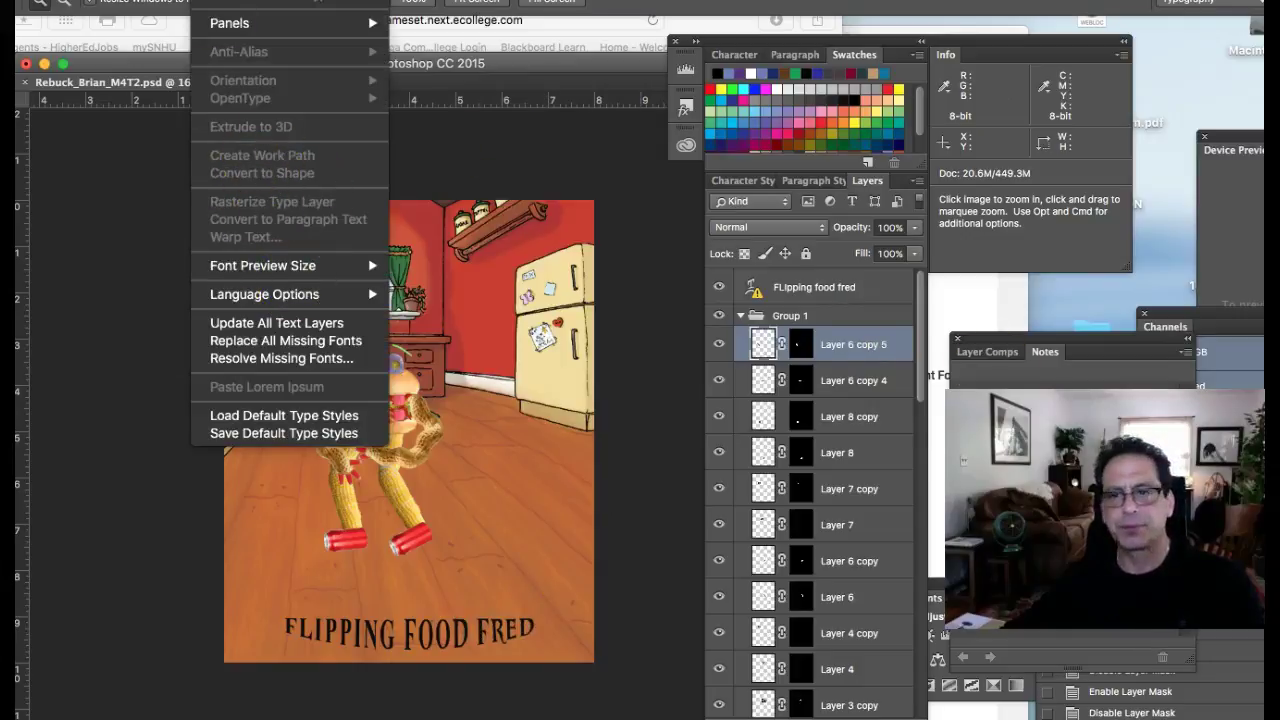
left_click(820, 292)
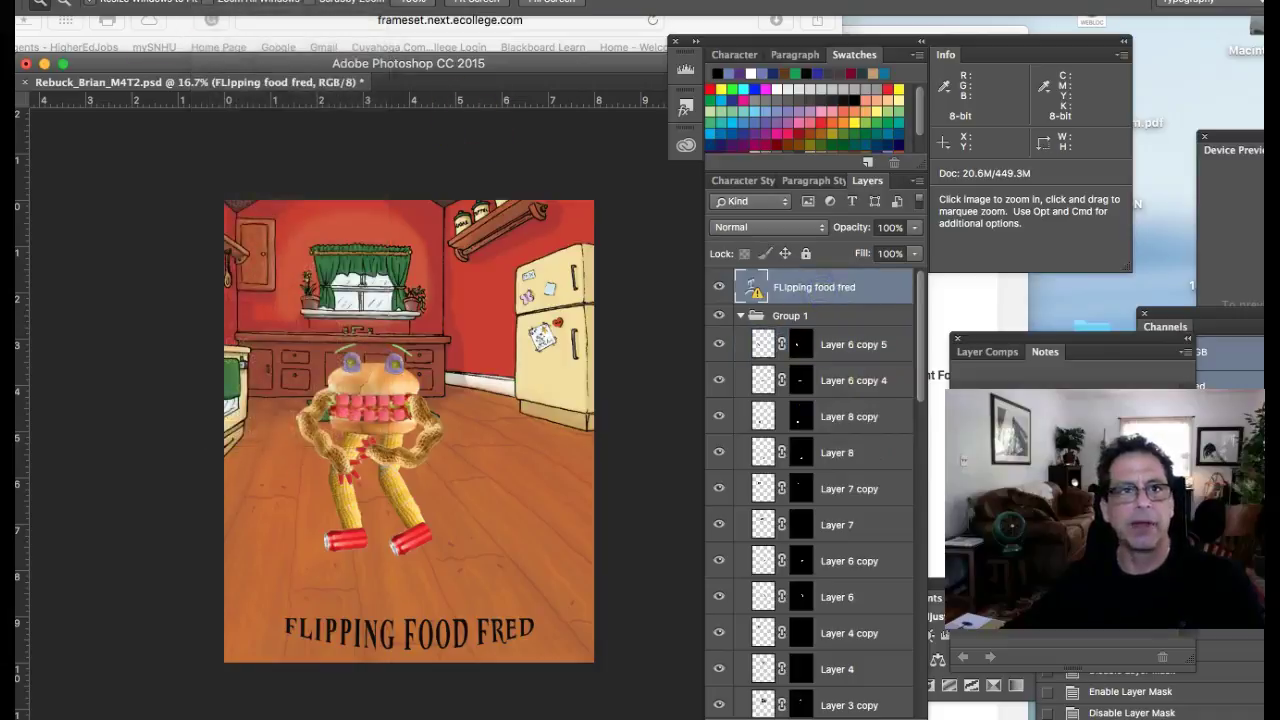
left_click(212, 2)
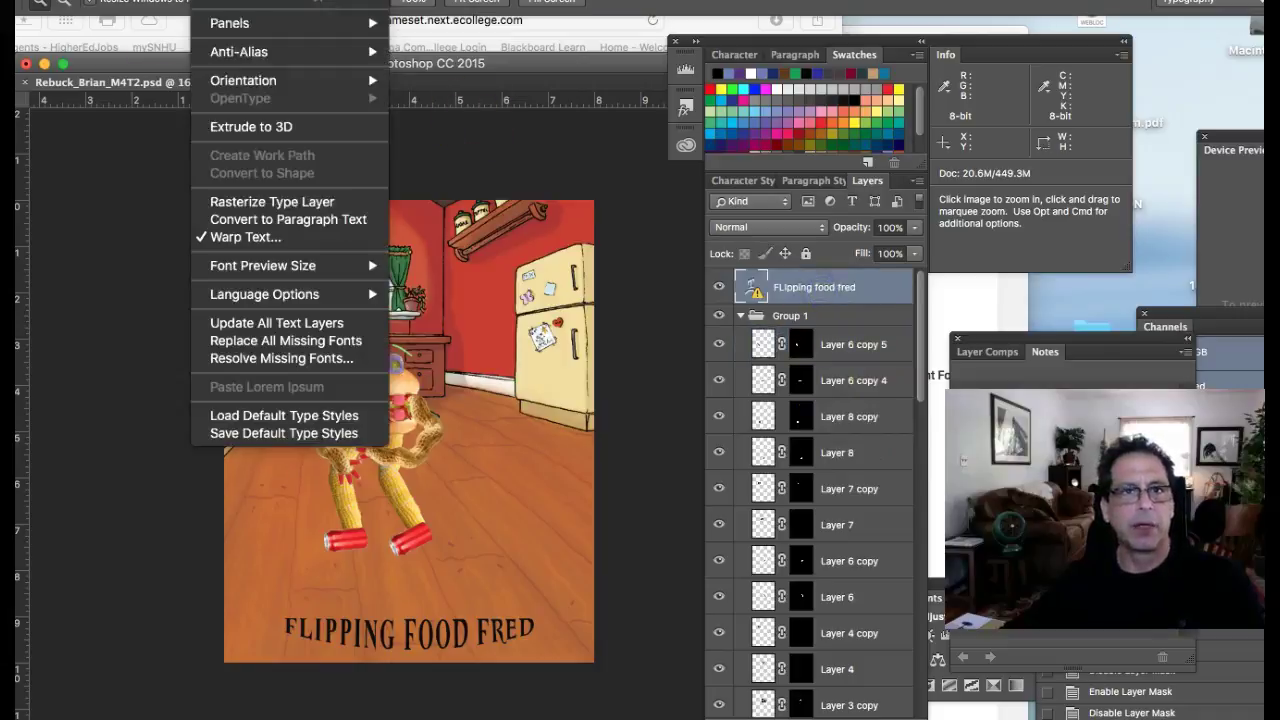
left_click(306, 205)
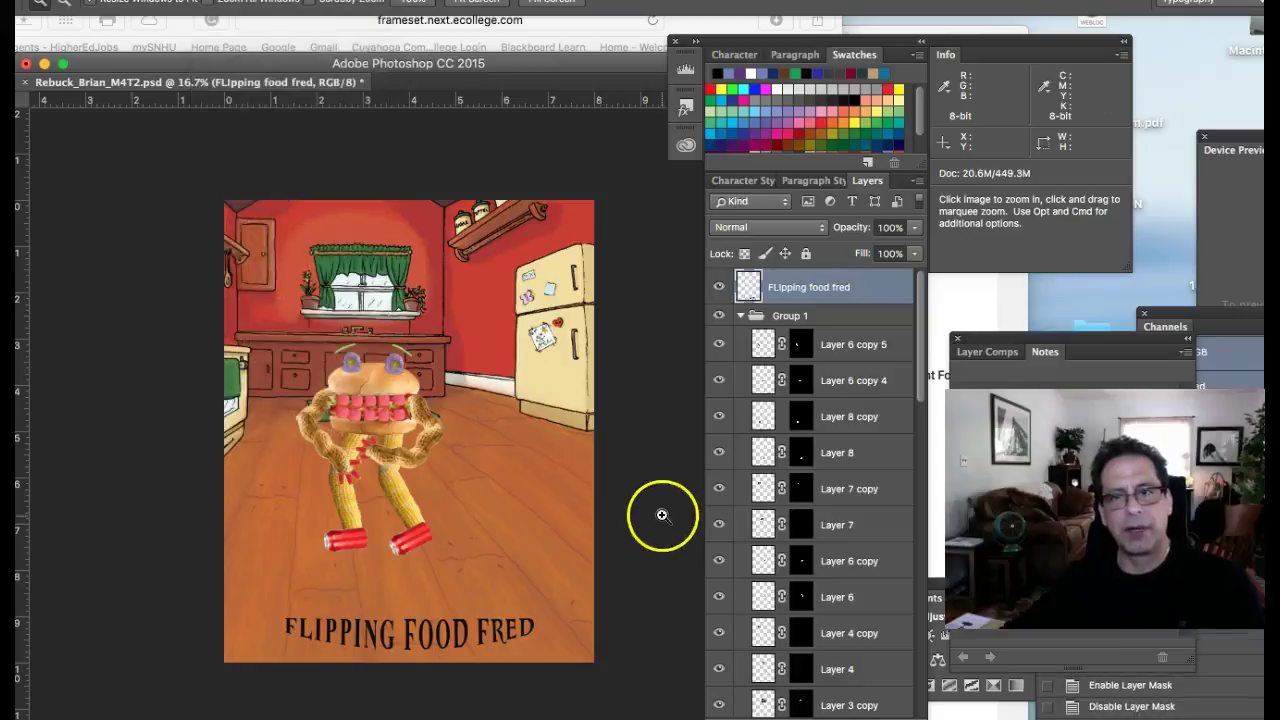
left_click(459, 605)
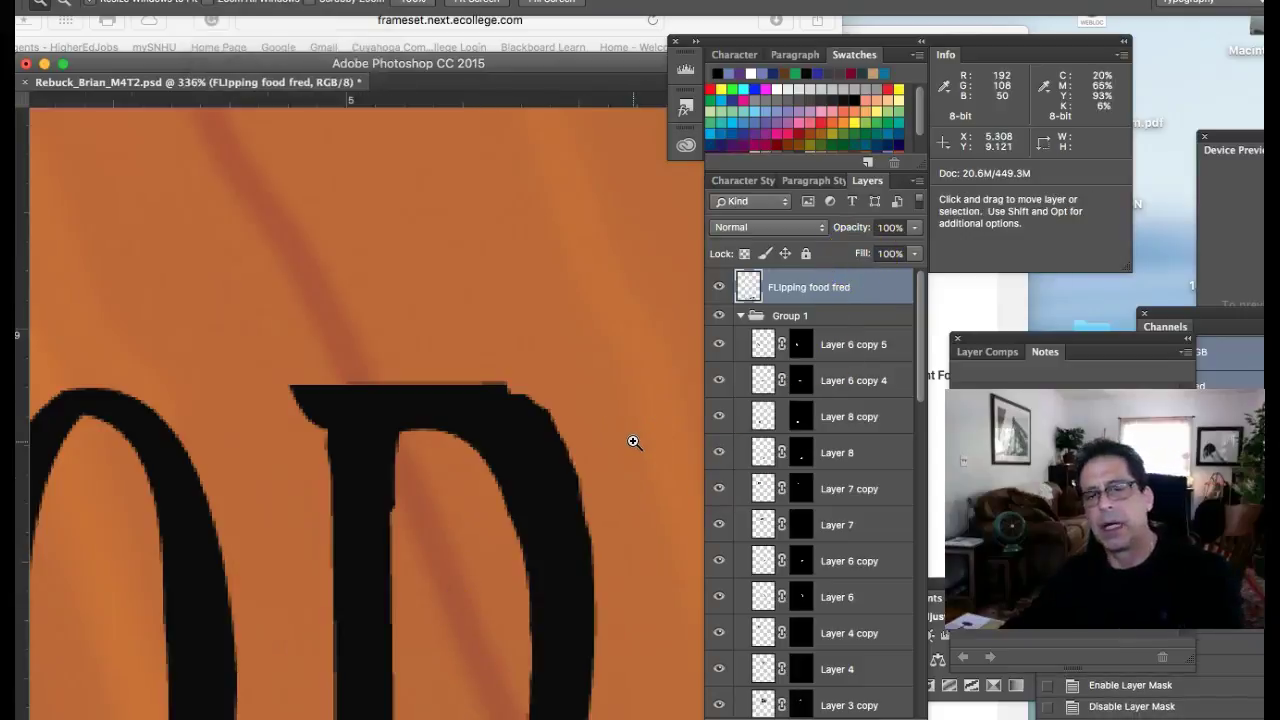
- Fit the whole poster on screen and move the document window up and left
key("super+0")
scroll(870, 565, "down", 1)
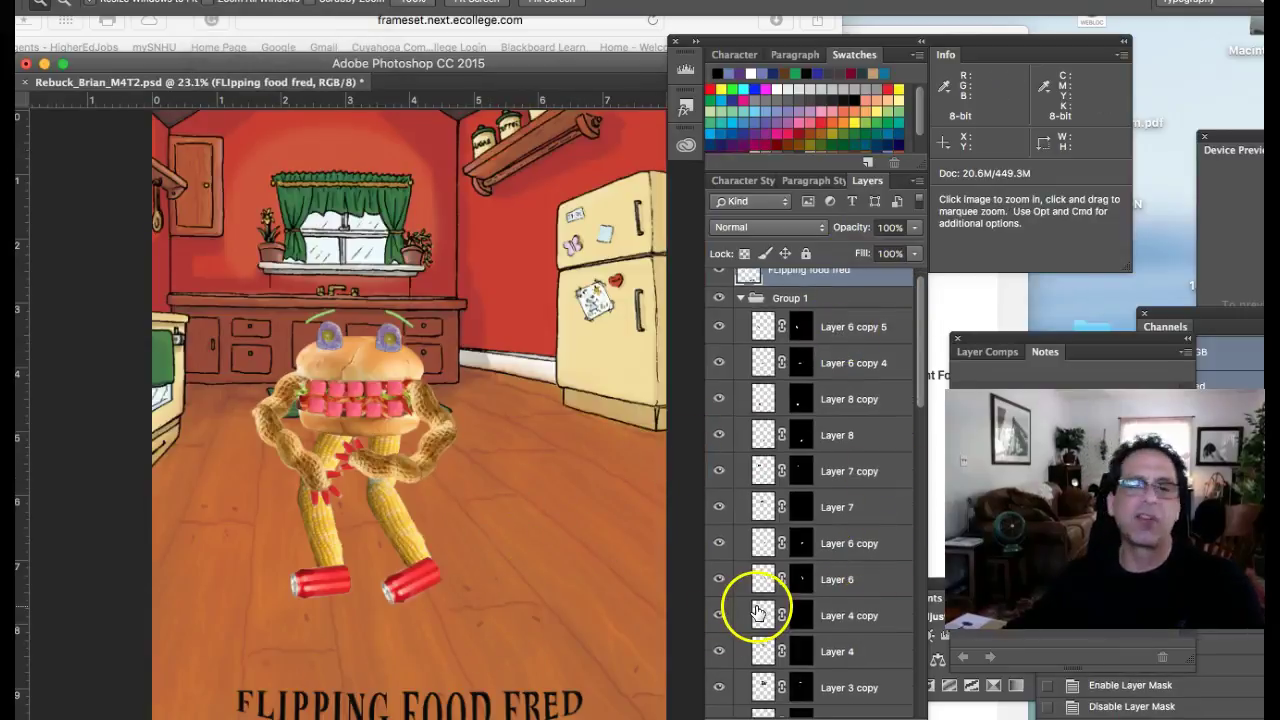
scroll(750, 500, "down", 5)
scroll(755, 505, "up", 6)
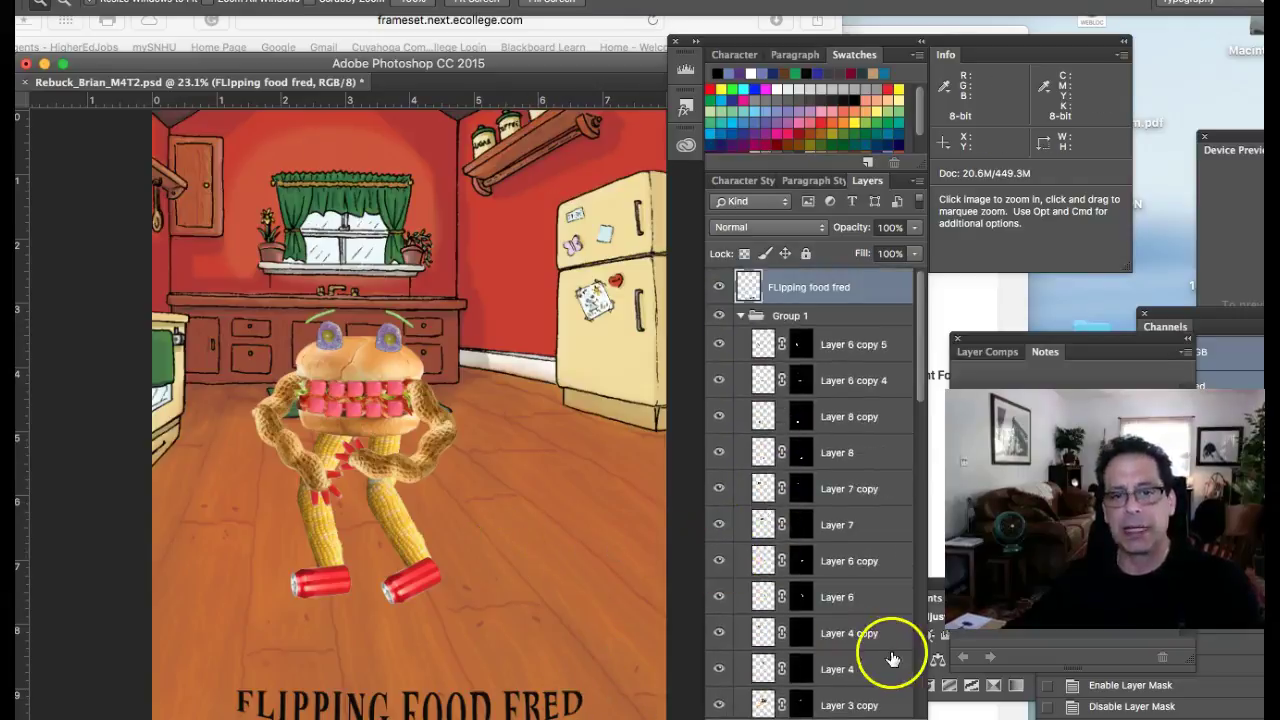
left_click_drag(198, 62, 172, 14)
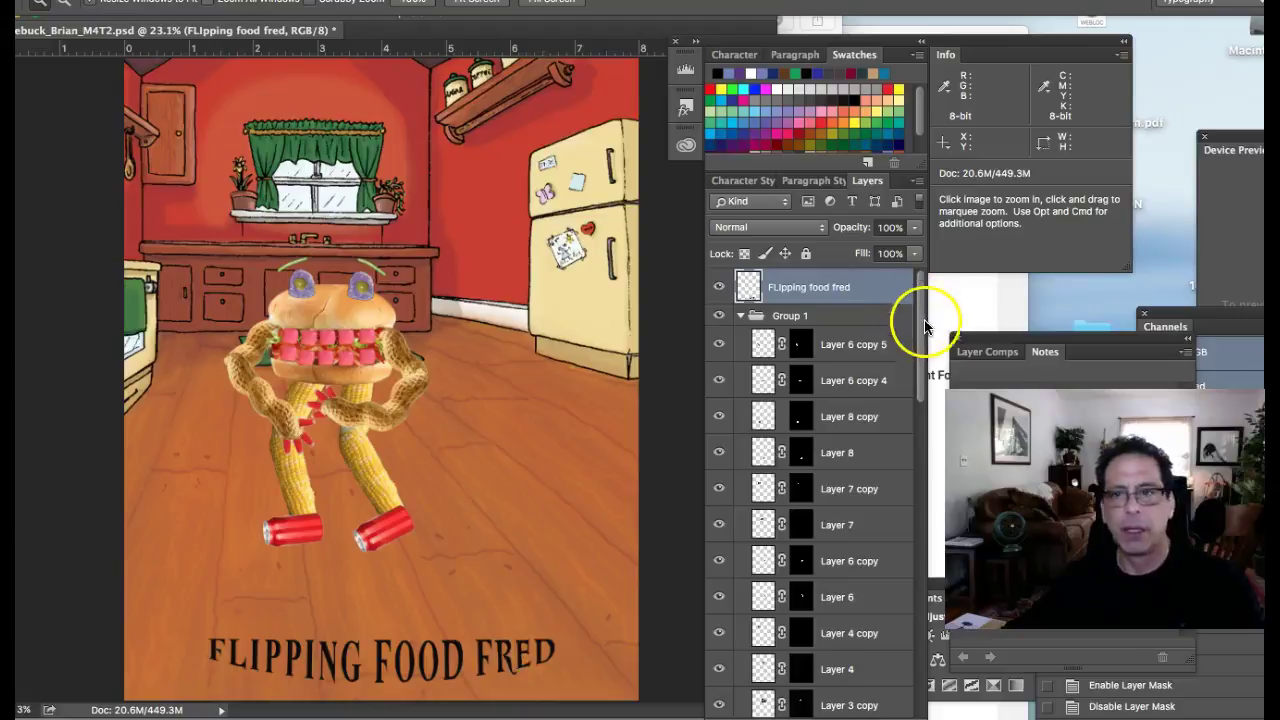
left_click(802, 424, "shift")
left_click(815, 488, "shift")
left_click(805, 428, "shift")
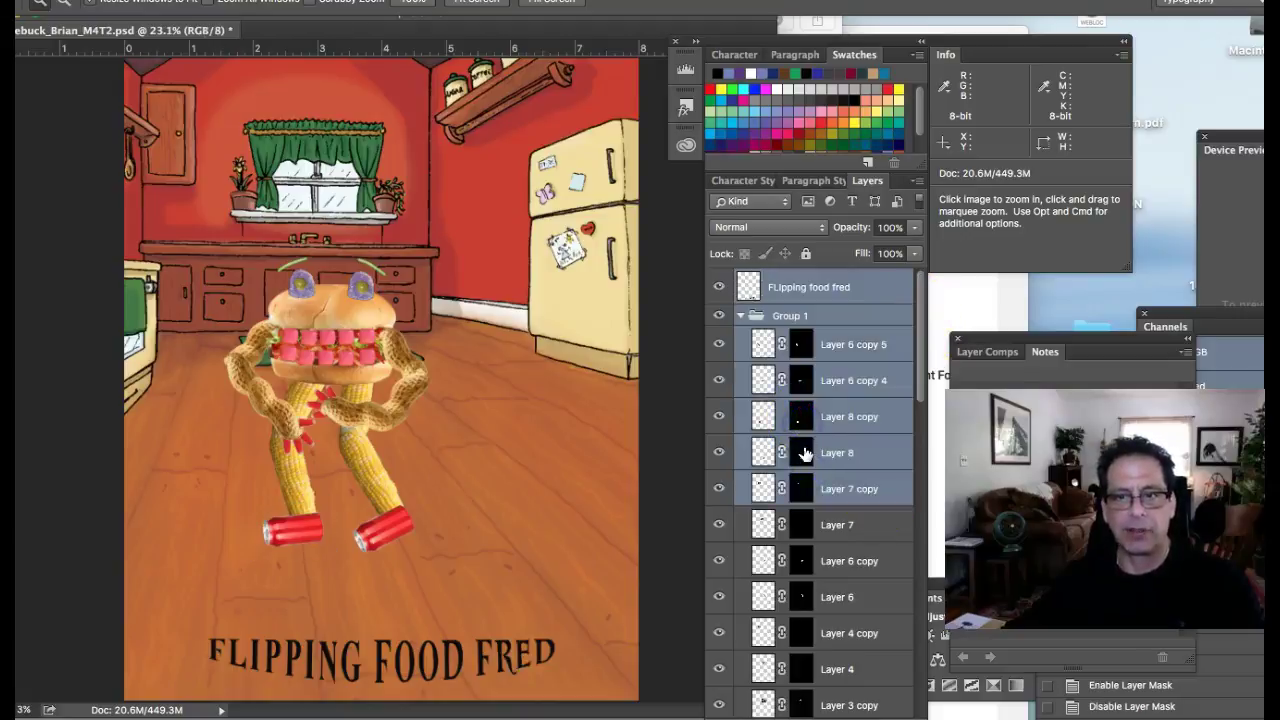
left_click(805, 453, "shift")
left_click(805, 453, "shift")
left_click(803, 526)
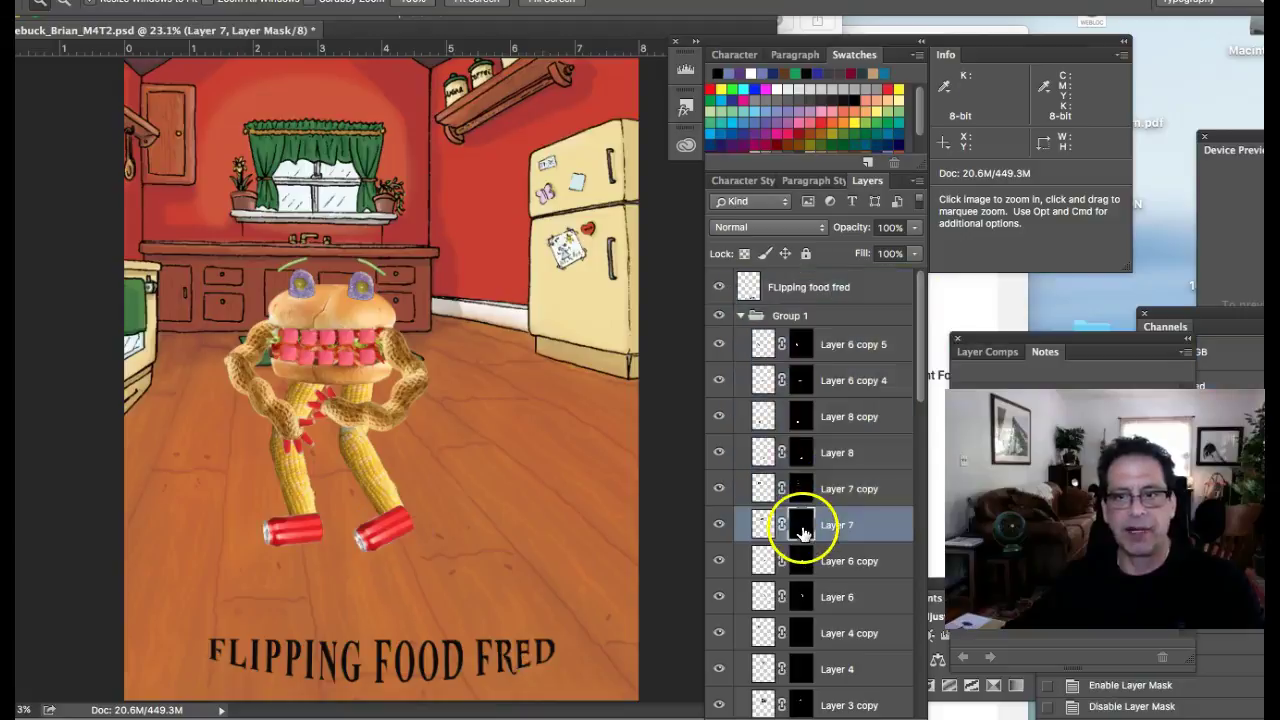
left_click(803, 526, "shift")
left_click(803, 528, "shift")
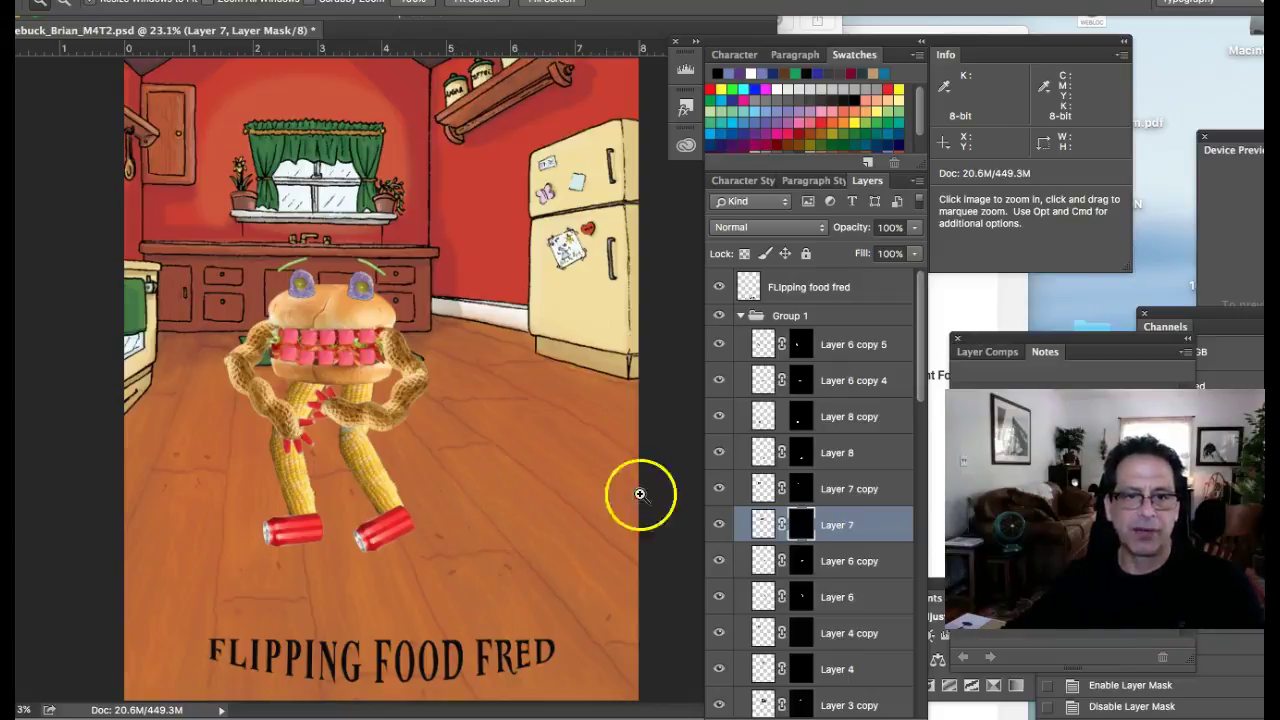
left_click_drag(252, 330, 372, 472)
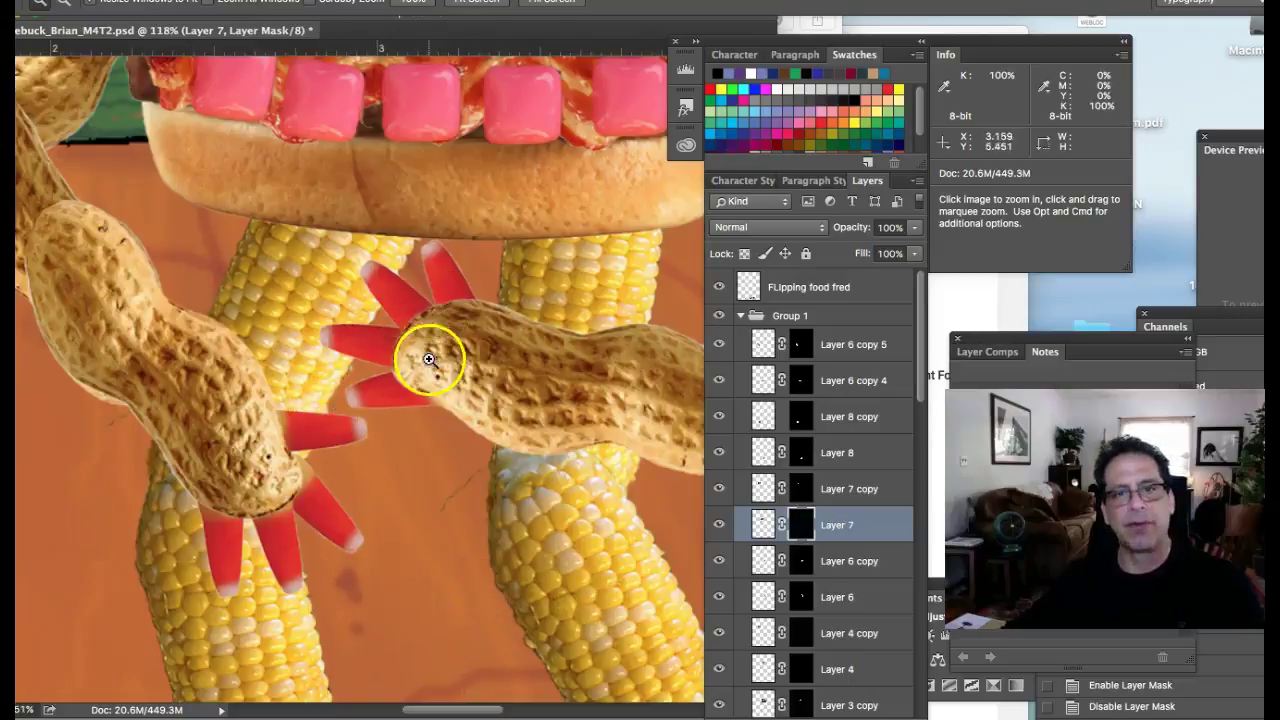
scroll(463, 331, "up", 10)
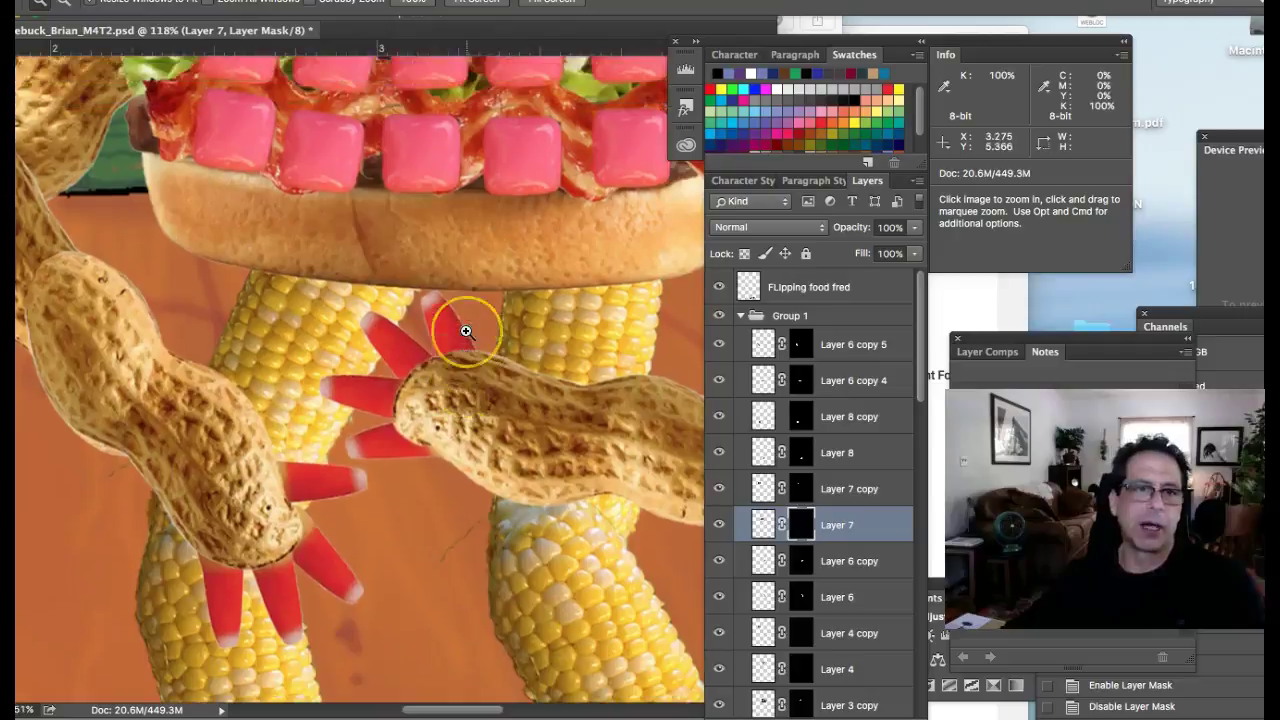
scroll(466, 331, "up", 3)
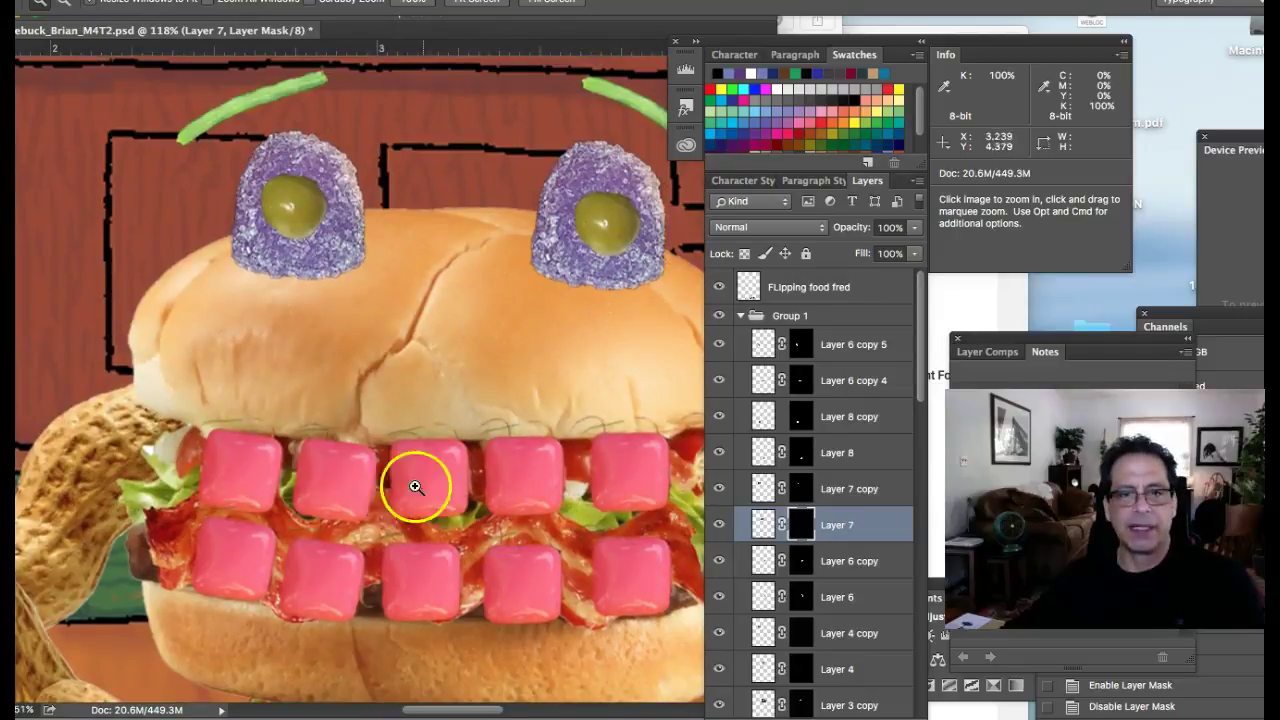
scroll(406, 529, "down", 2)
scroll(406, 534, "right", 3)
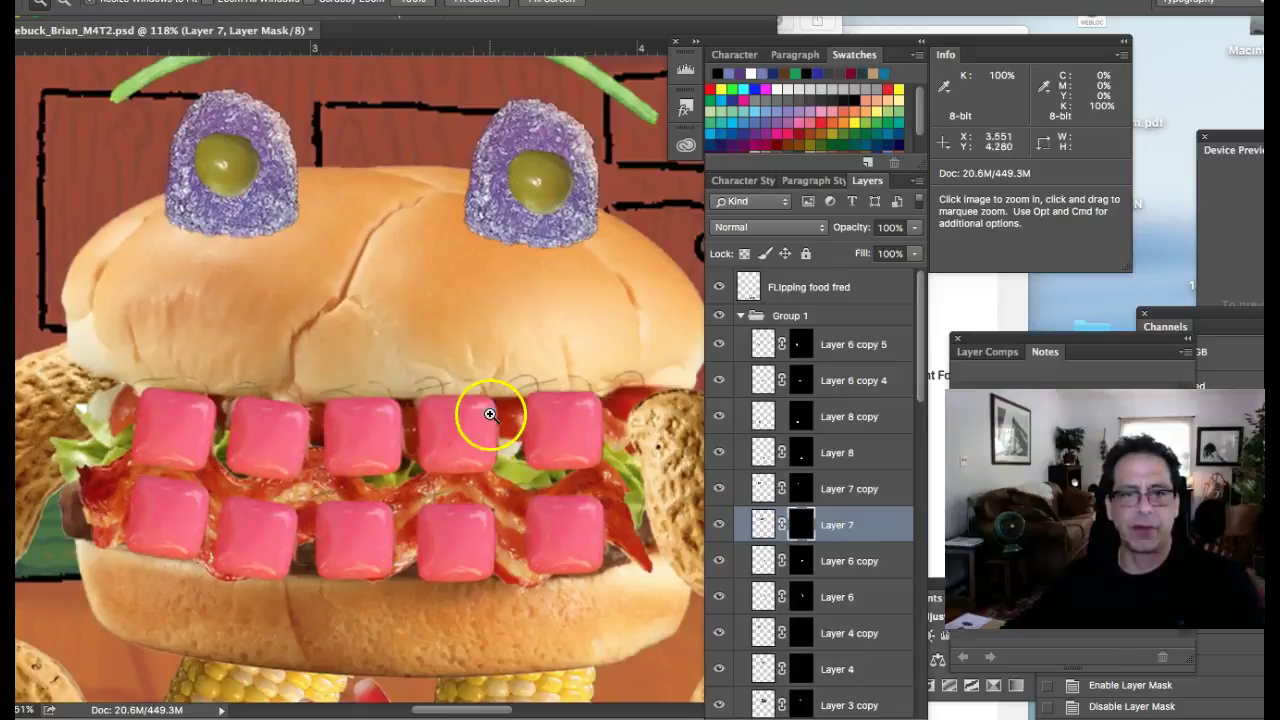
scroll(583, 421, "down", 10)
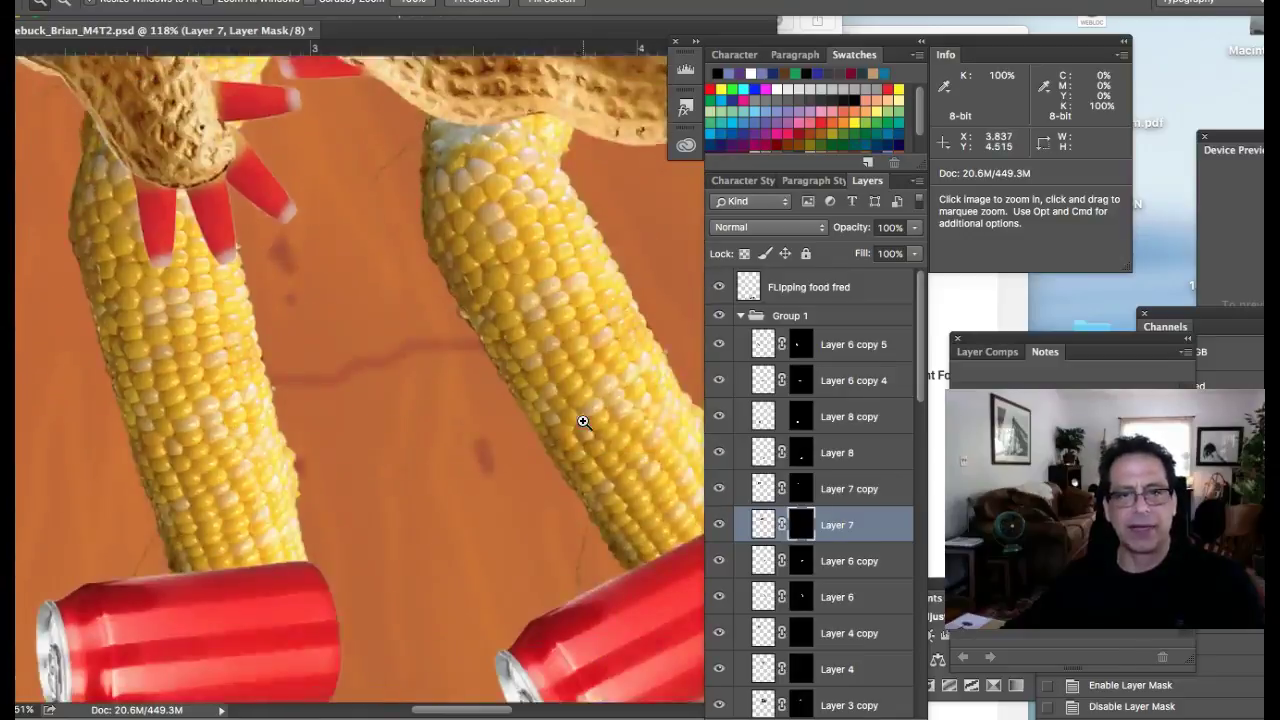
scroll(583, 421, "up", 10)
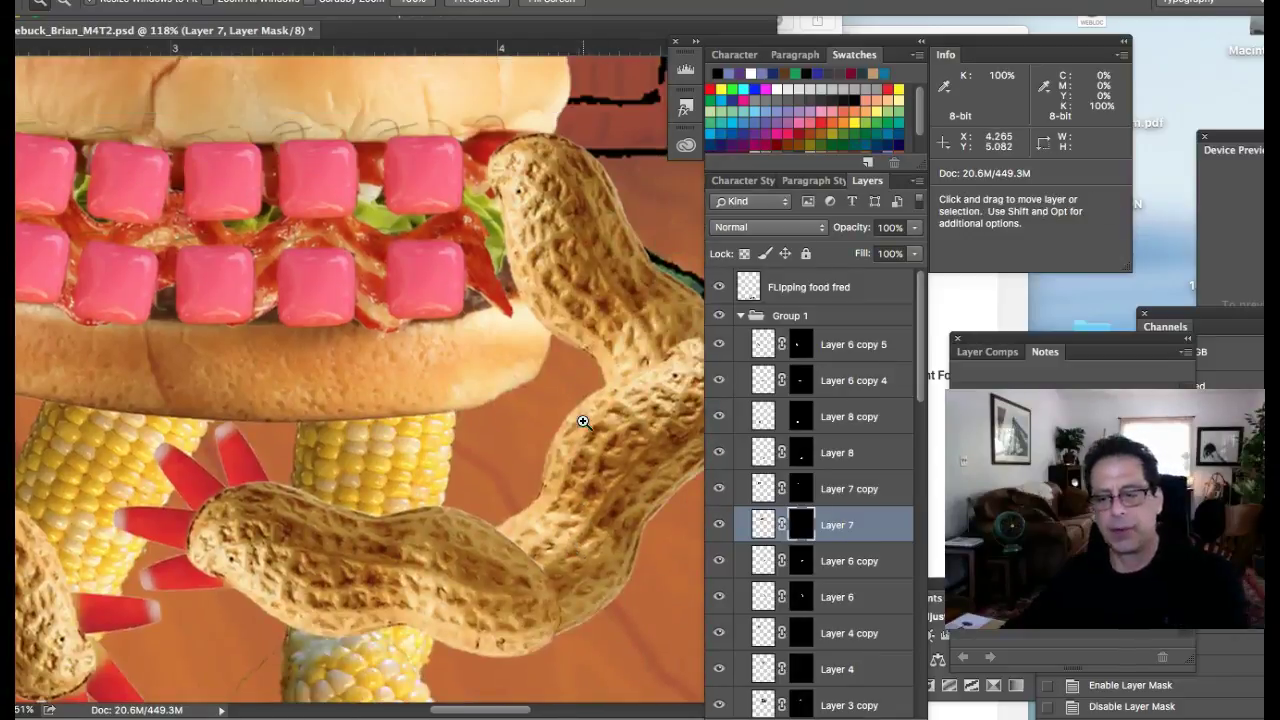
left_click_drag(586, 423, 387, 372)
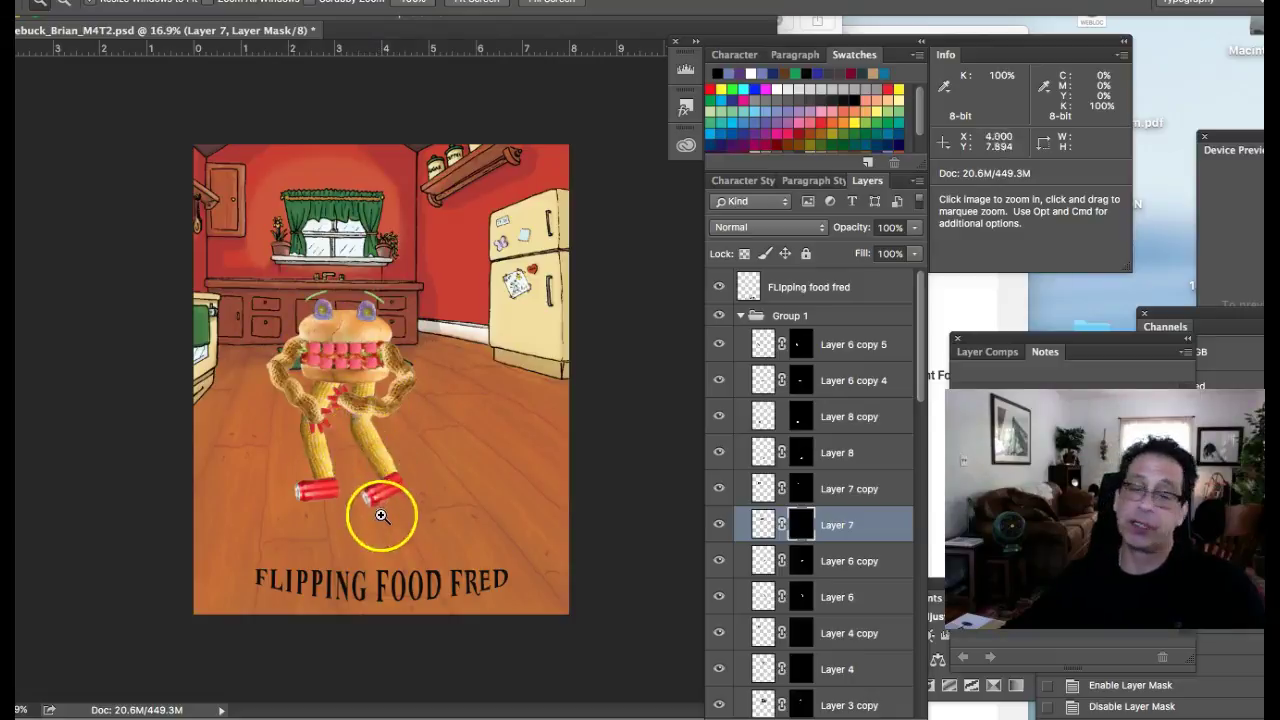
left_click_drag(414, 500, 471, 580)
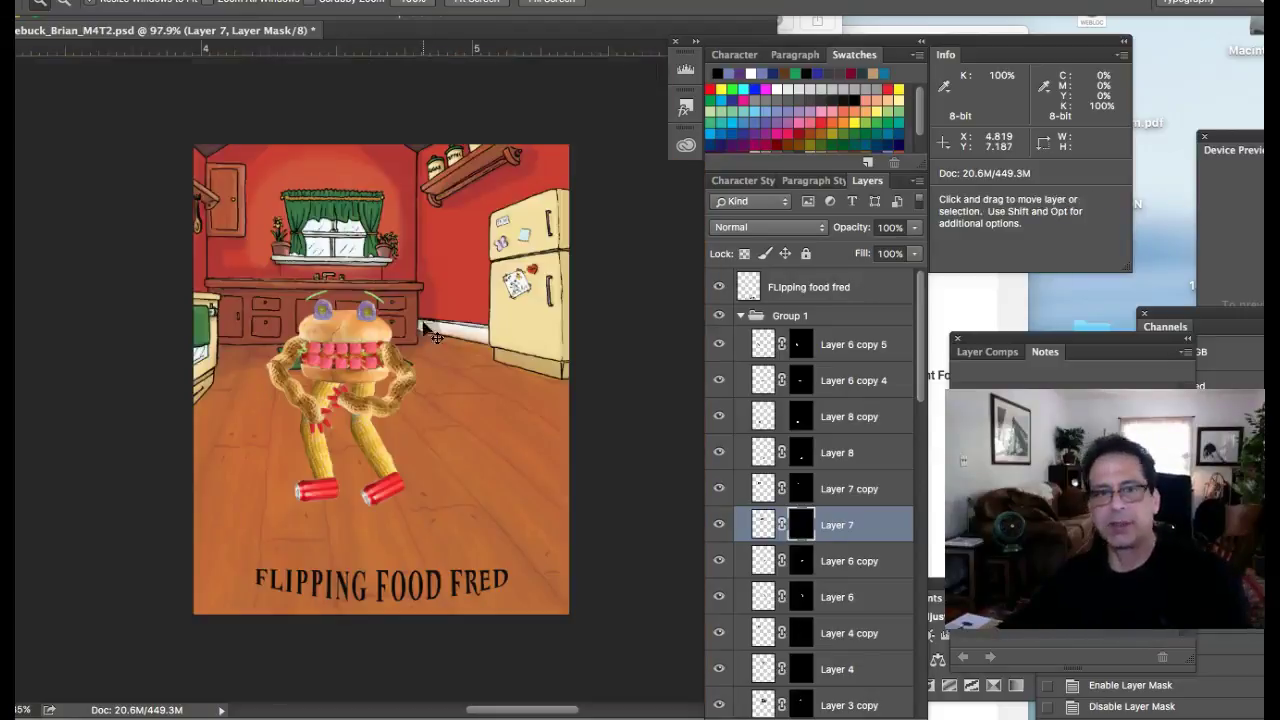
key("super+0")
left_click(430, 625)
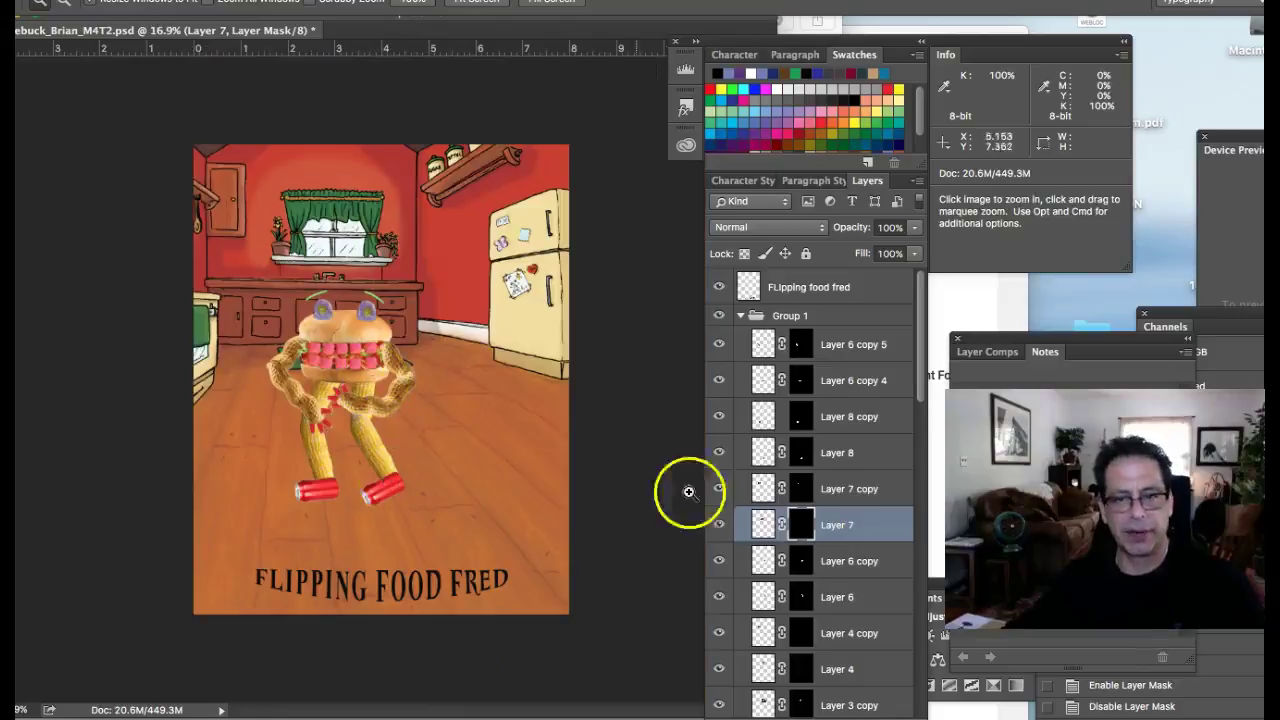
scroll(820, 491, "down", 10)
scroll(815, 497, "up", 10)
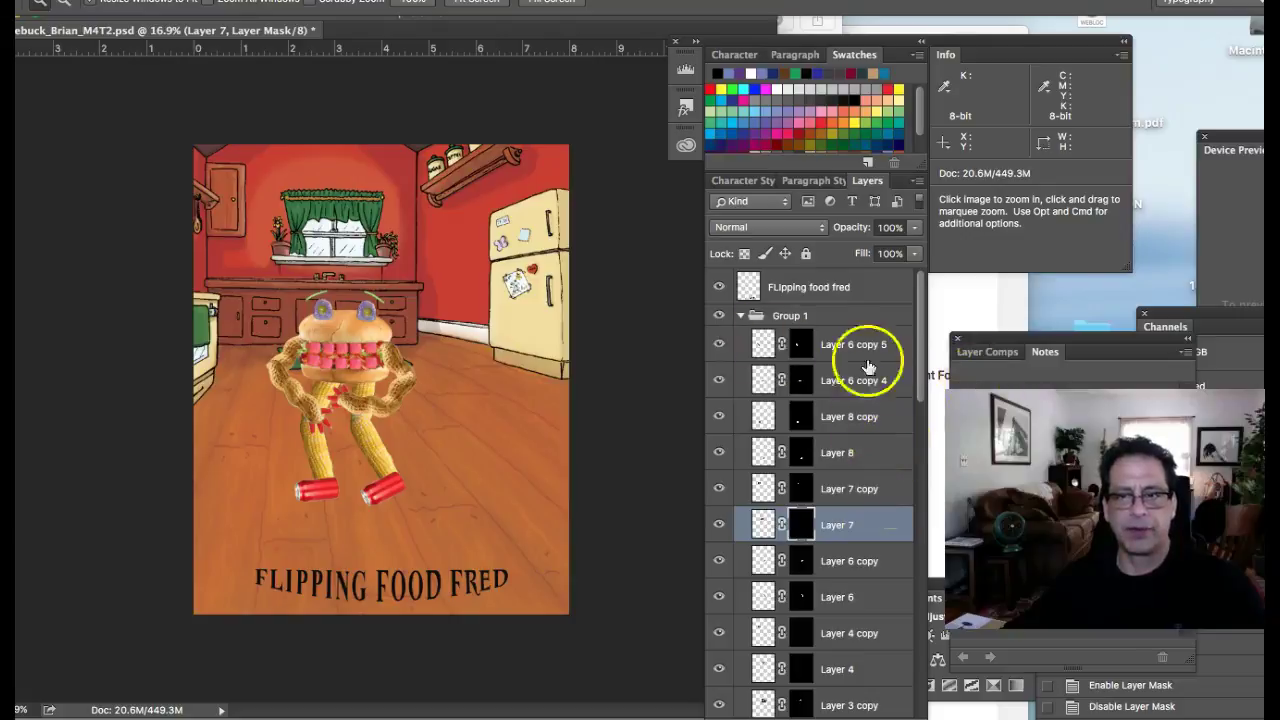
- Hide the FLIPPING FOOD FRED title and kitchen background, then select Layer 6 copy 5
scroll(829, 329, "down", 10)
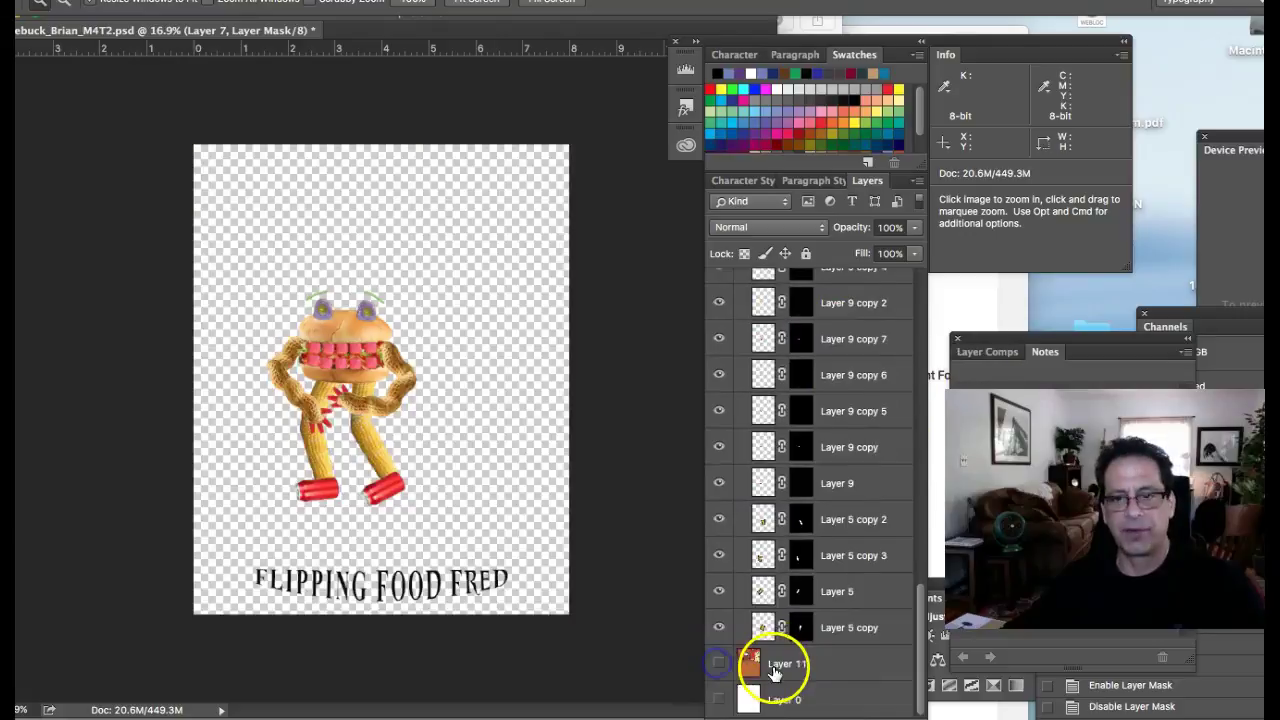
scroll(888, 600, "up", 10)
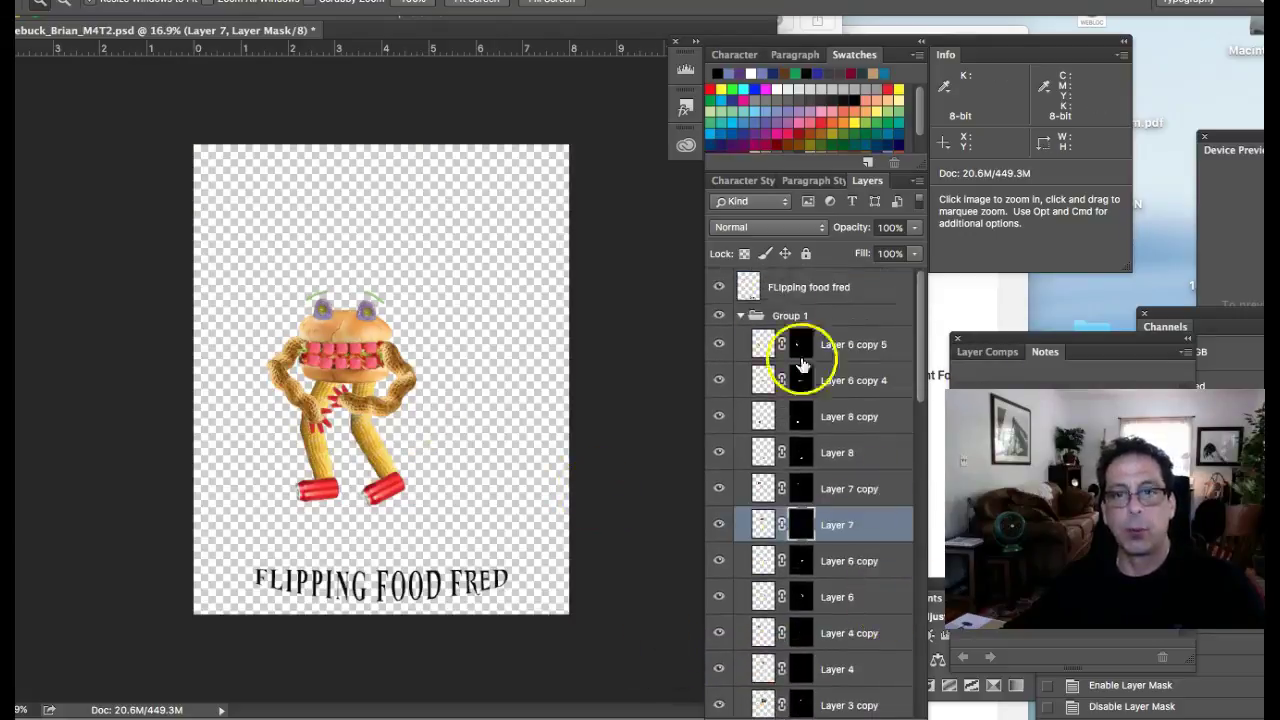
left_click(719, 288)
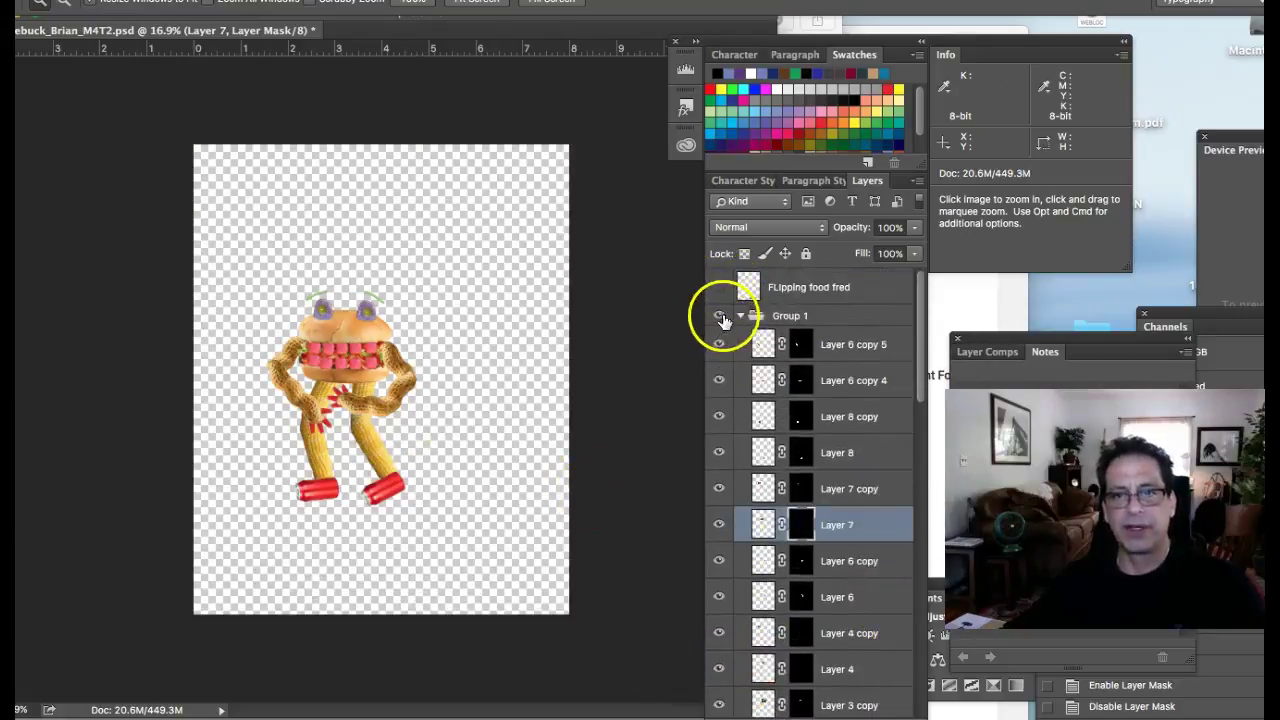
scroll(818, 386, "down", 5)
scroll(818, 386, "down", 6)
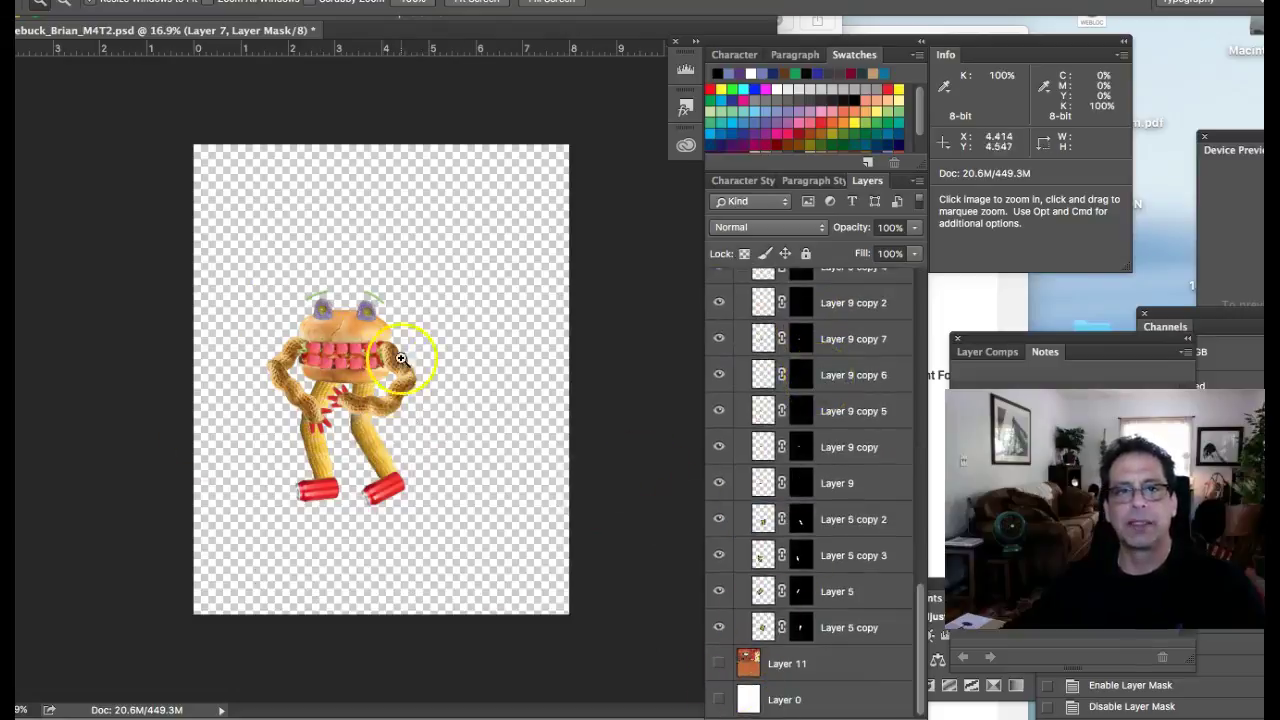
scroll(820, 634, "up", 10)
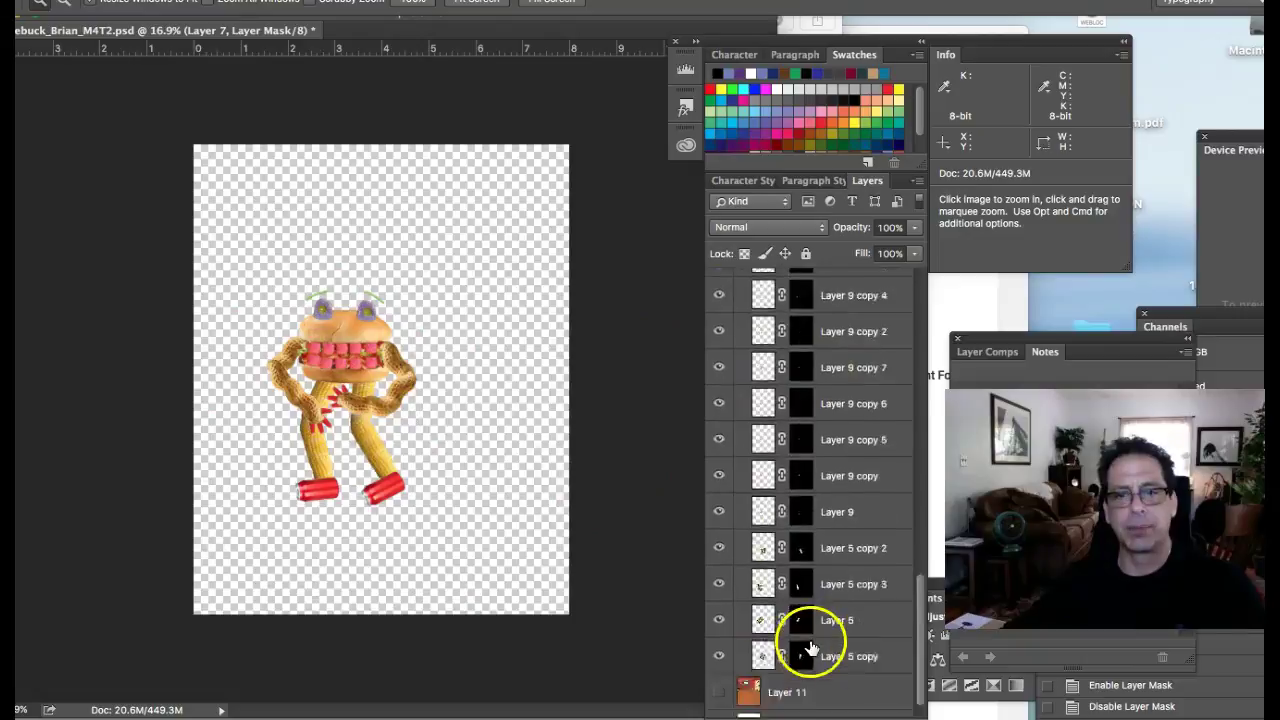
left_click(866, 347)
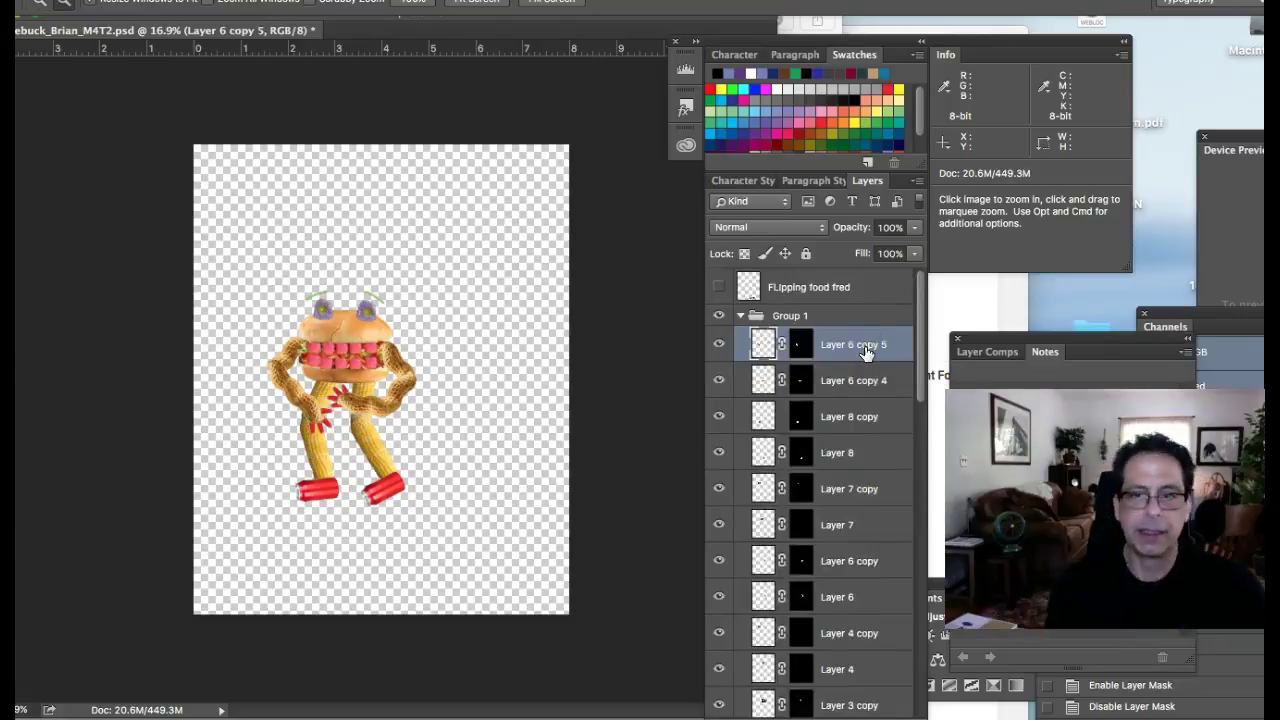
- Stamp all visible layers into merged Layer 12, test-move it, then undo the move
key("super+alt+shift+e")
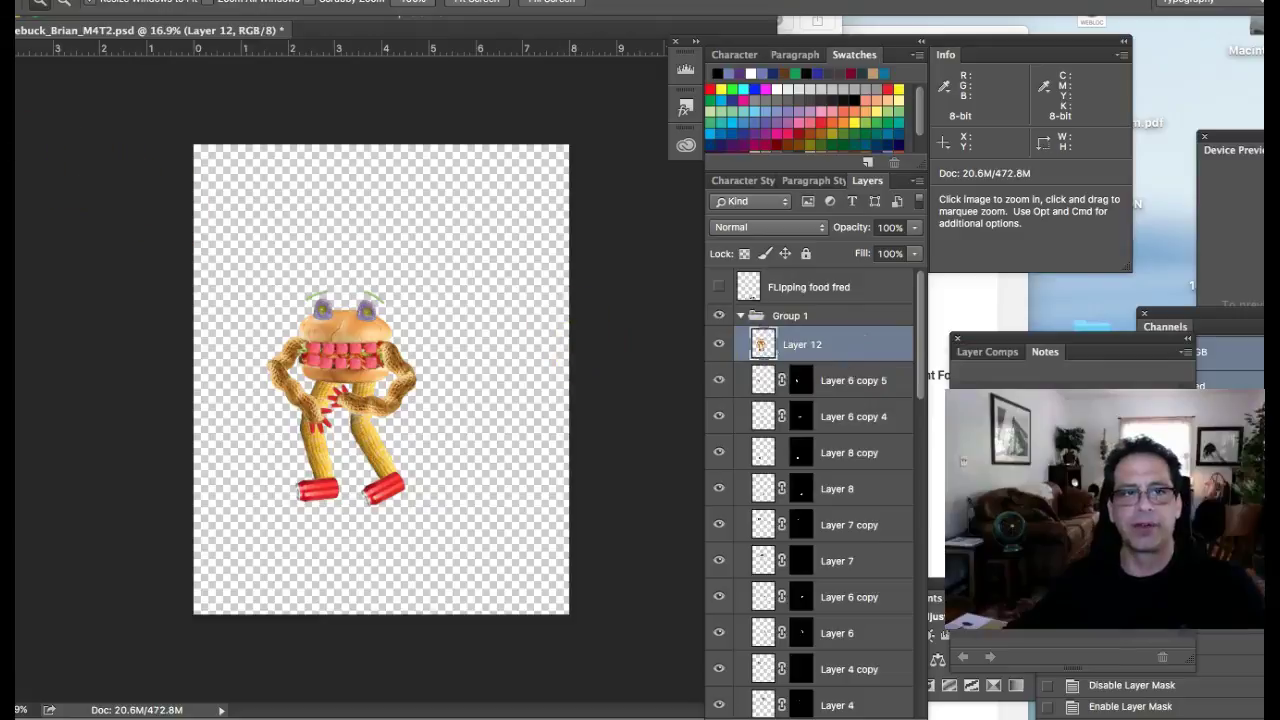
key("v")
left_click_drag(300, 400, 449, 297)
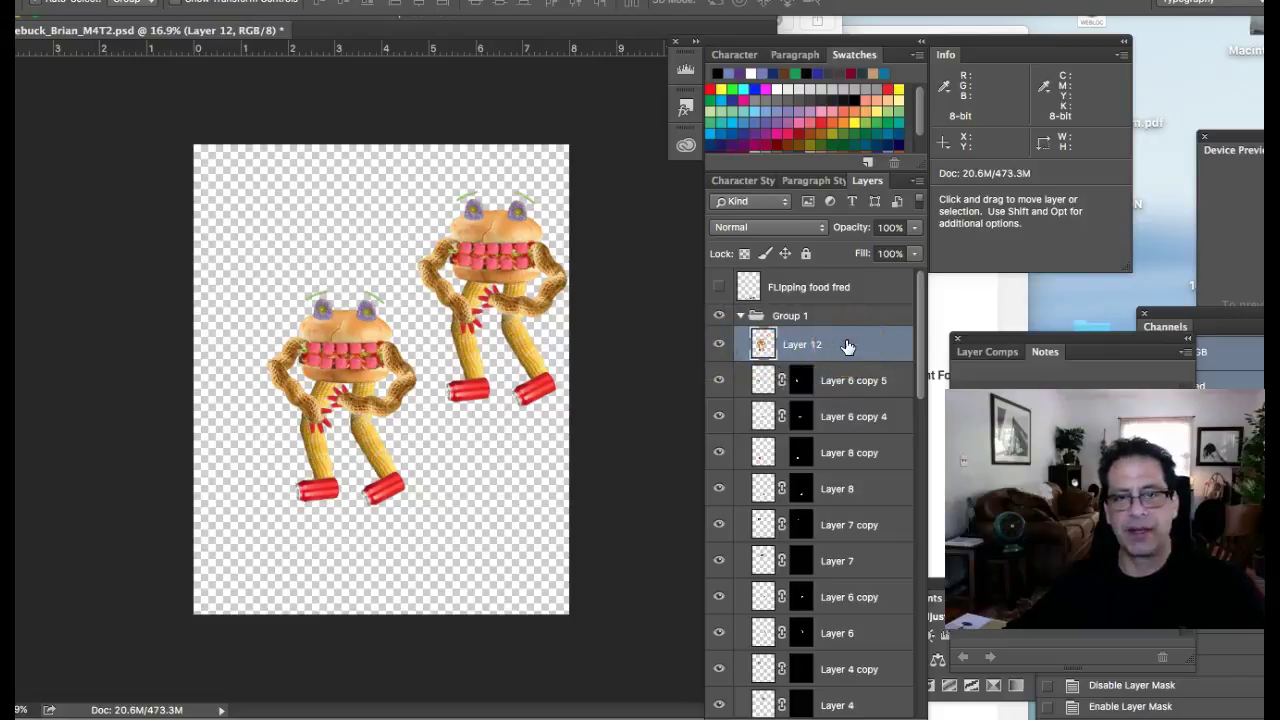
key("super+z")
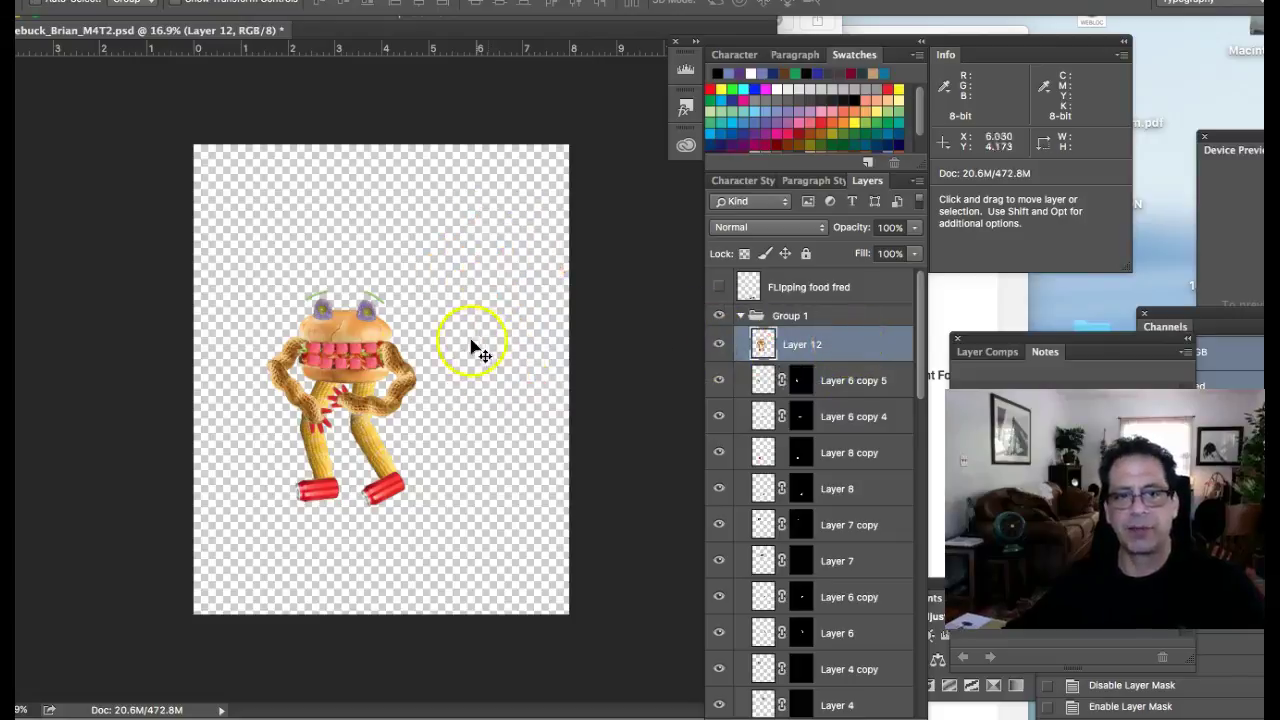
left_click(760, 343)
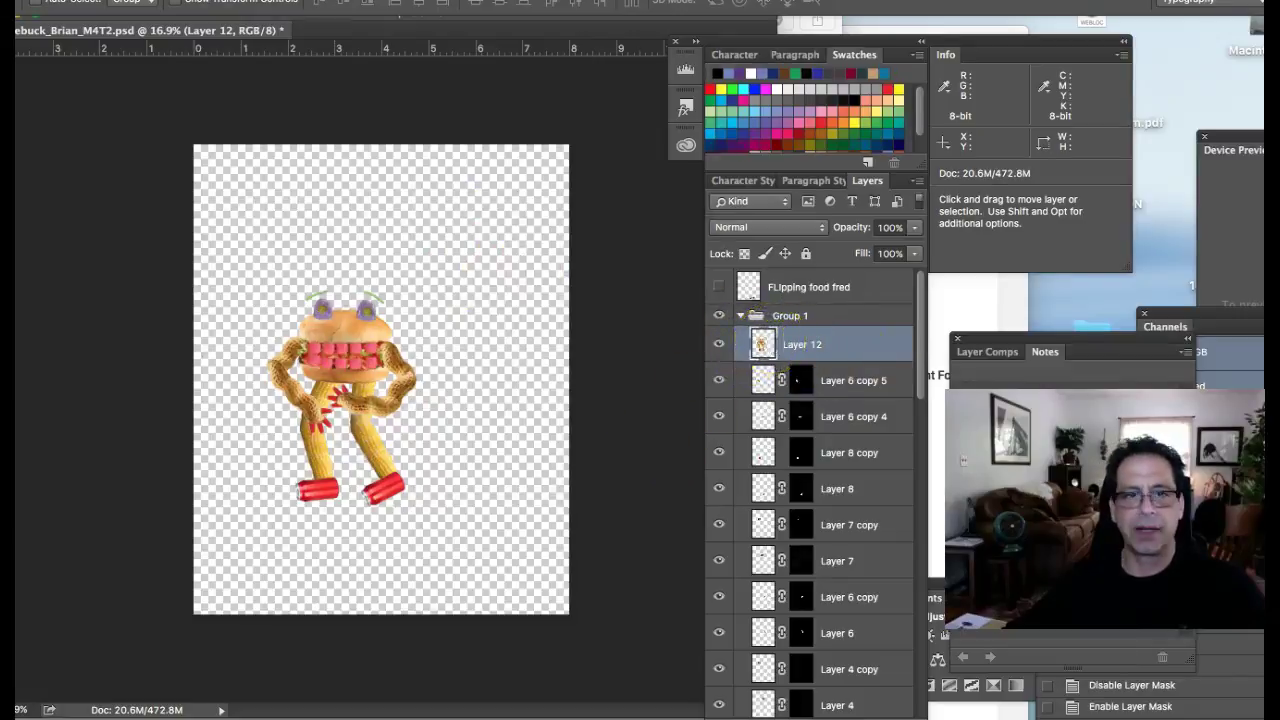
- Switch to the eCollege course page in Safari and scroll the assignment page
key("ctrl+Up")
left_click(466, 549)
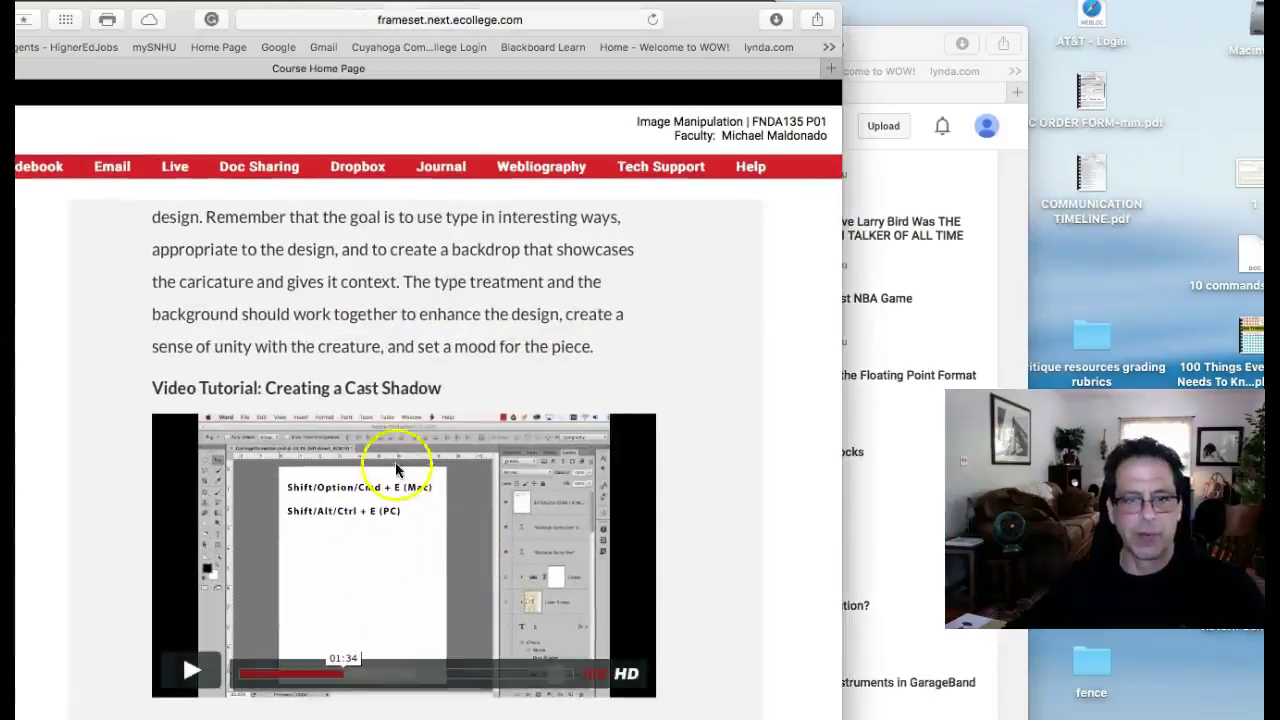
scroll(300, 380, "down", 3)
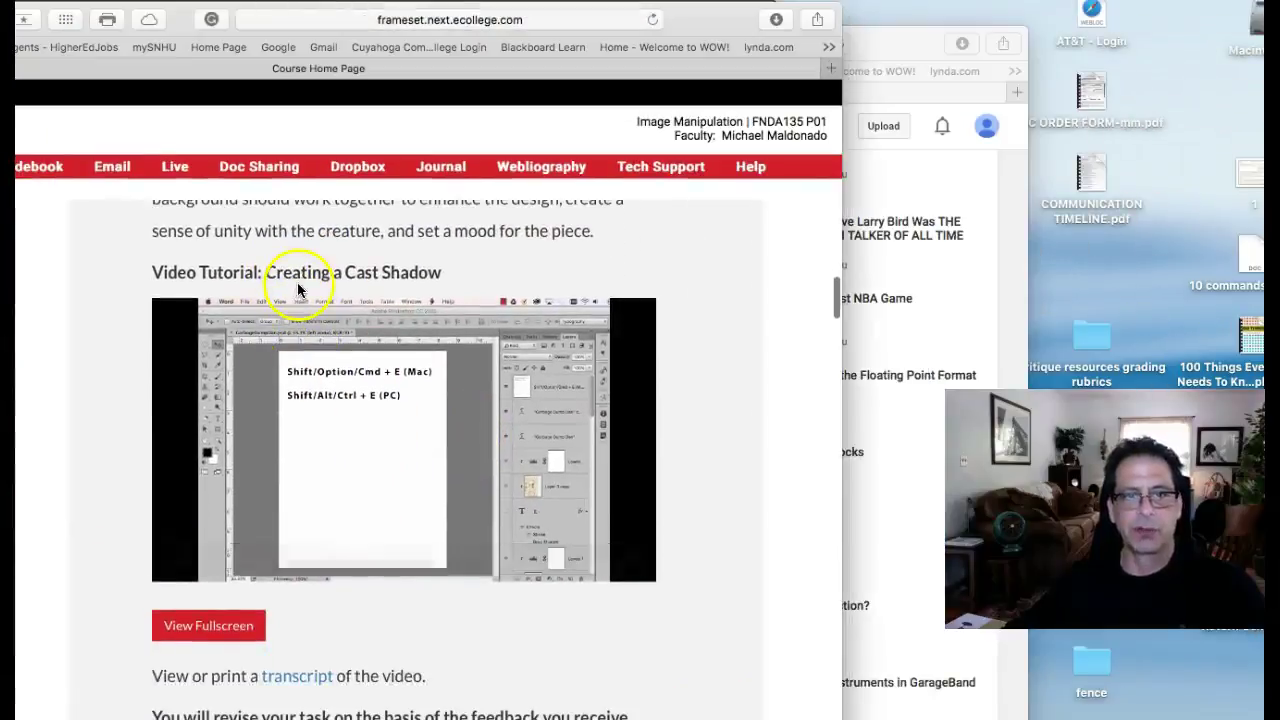
mouse_move(297, 571)
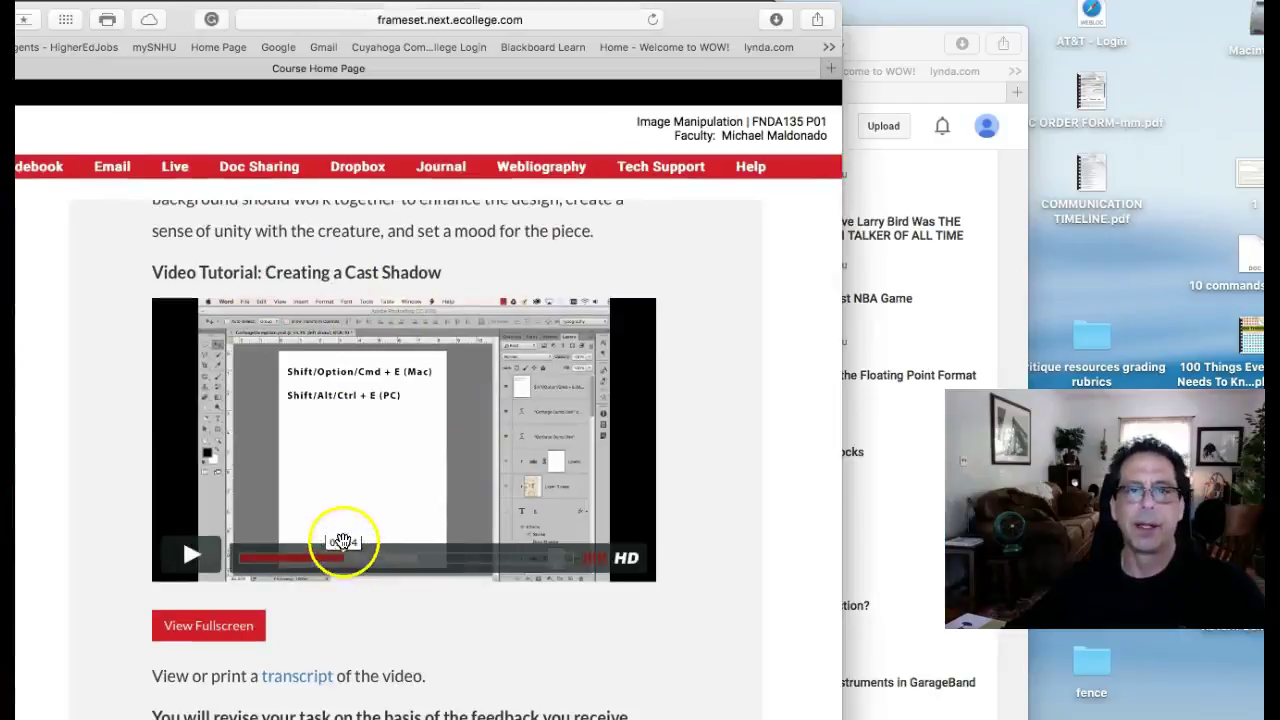
- Look at the YouTube video page, then return to the Photoshop document
left_click(893, 314)
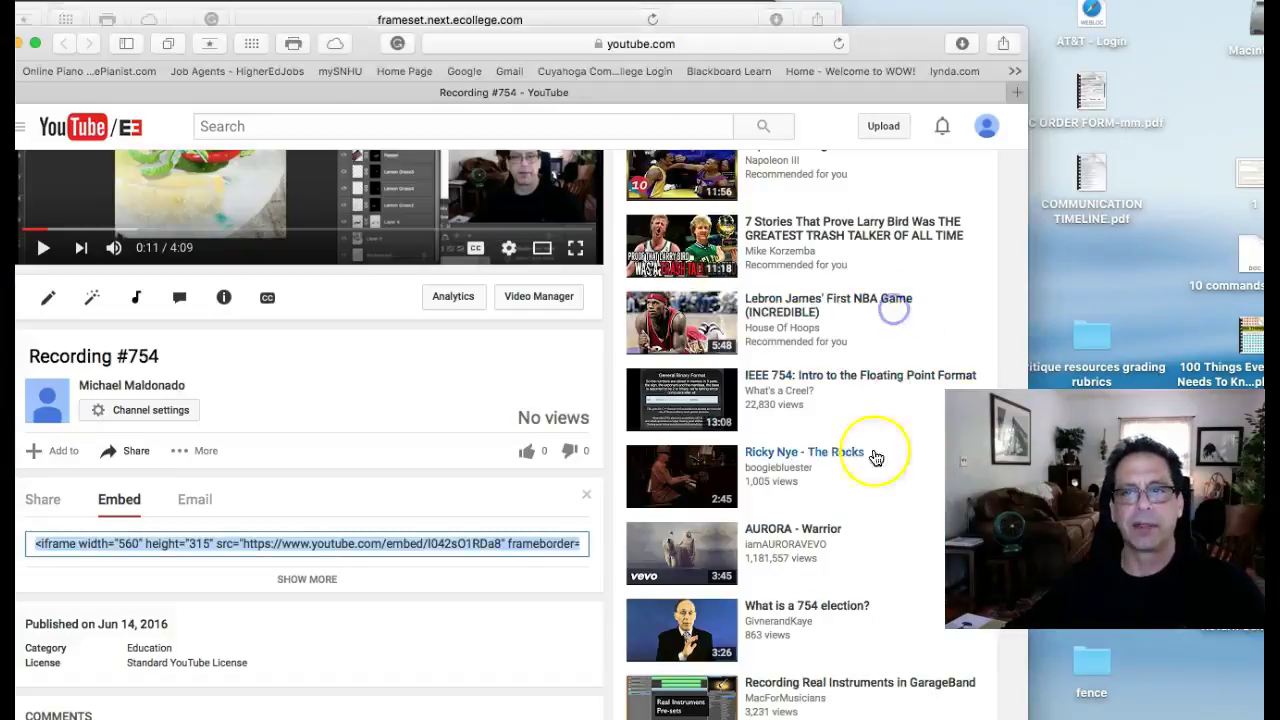
key("ctrl+Up")
left_click(80, 414)
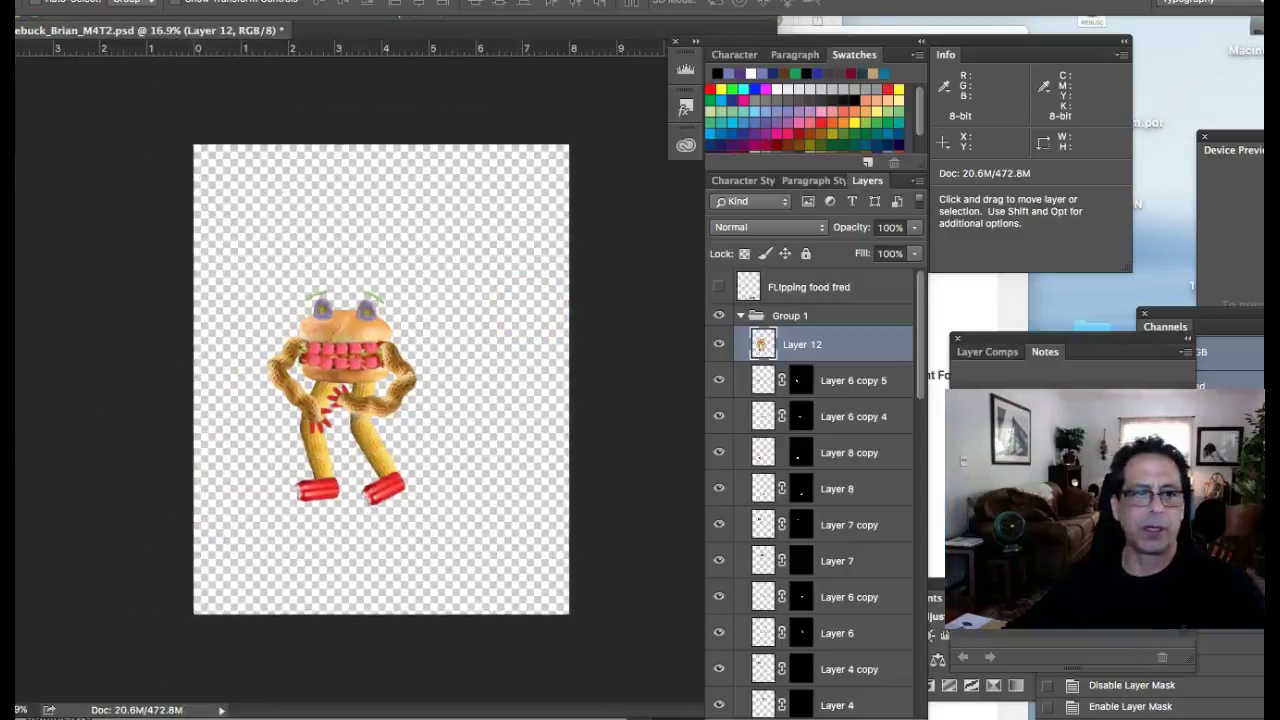
- Back on the course page, scroll through the discussion posts and peer-feedback criteria
key("super+Tab")
scroll(466, 653, "down", 20)
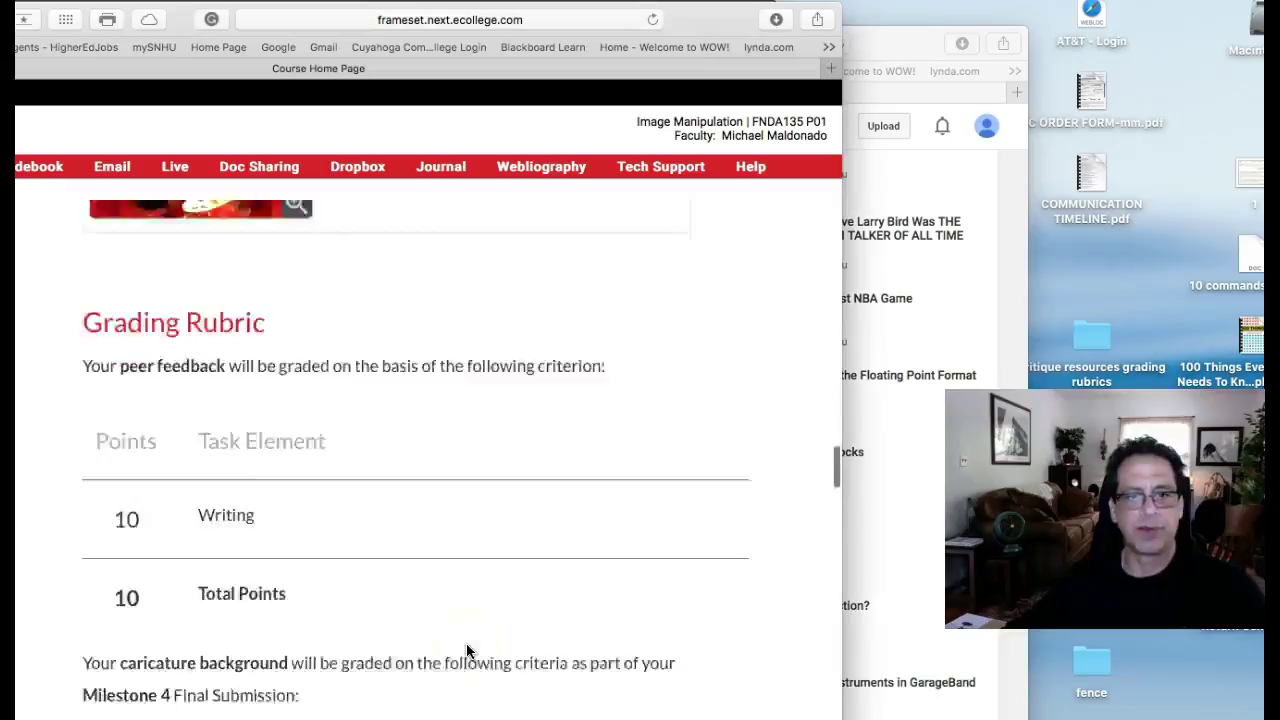
scroll(357, 508, "up", 5)
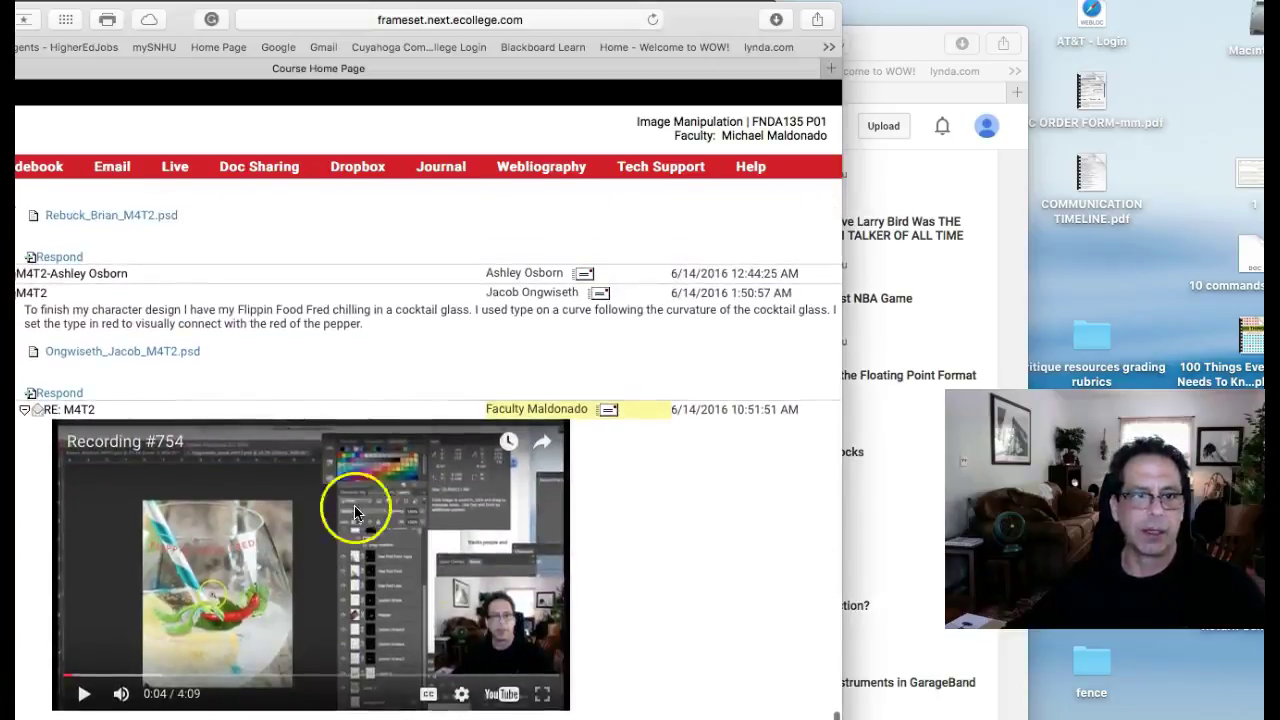
scroll(287, 385, "up", 2)
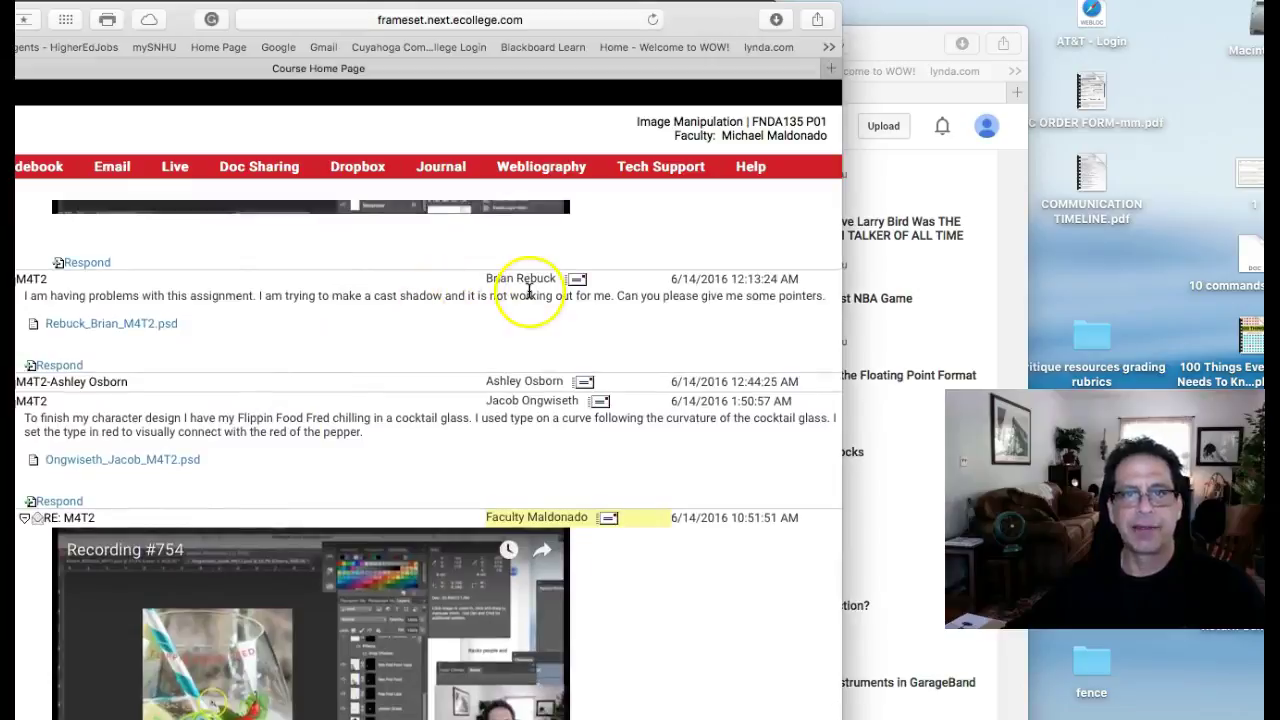
scroll(574, 309, "up", 1)
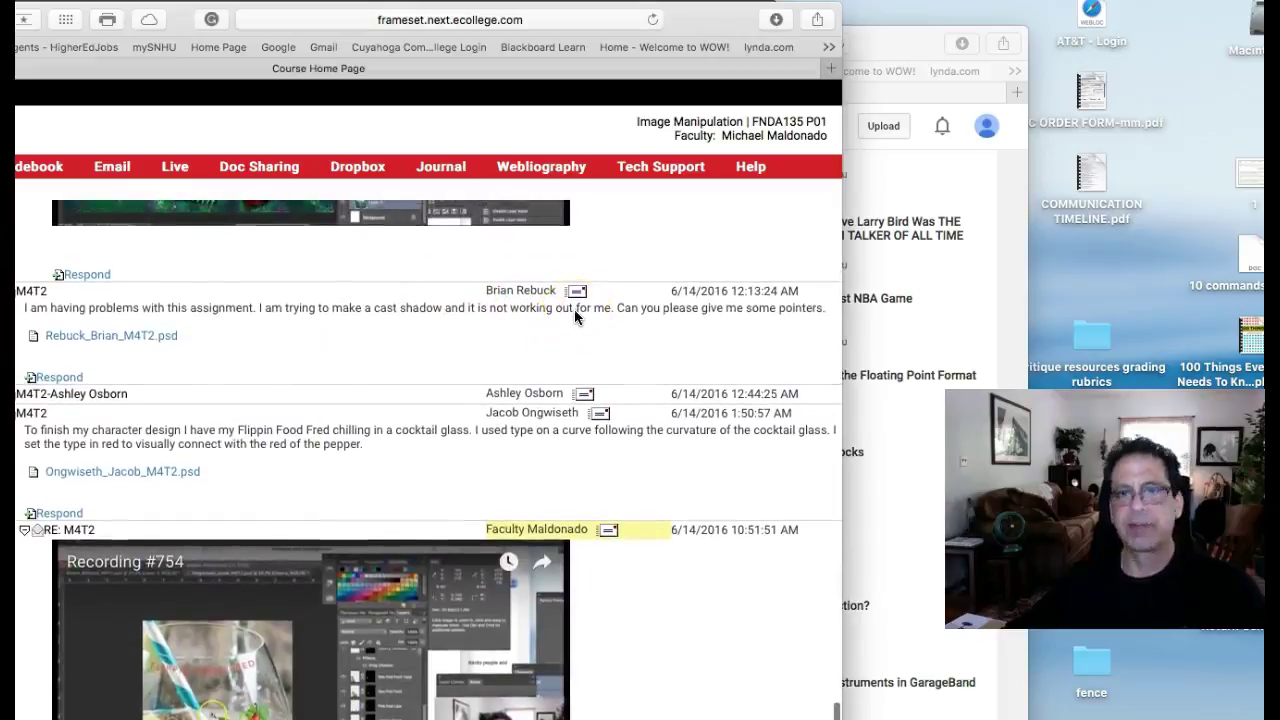
scroll(698, 350, "up", 15)
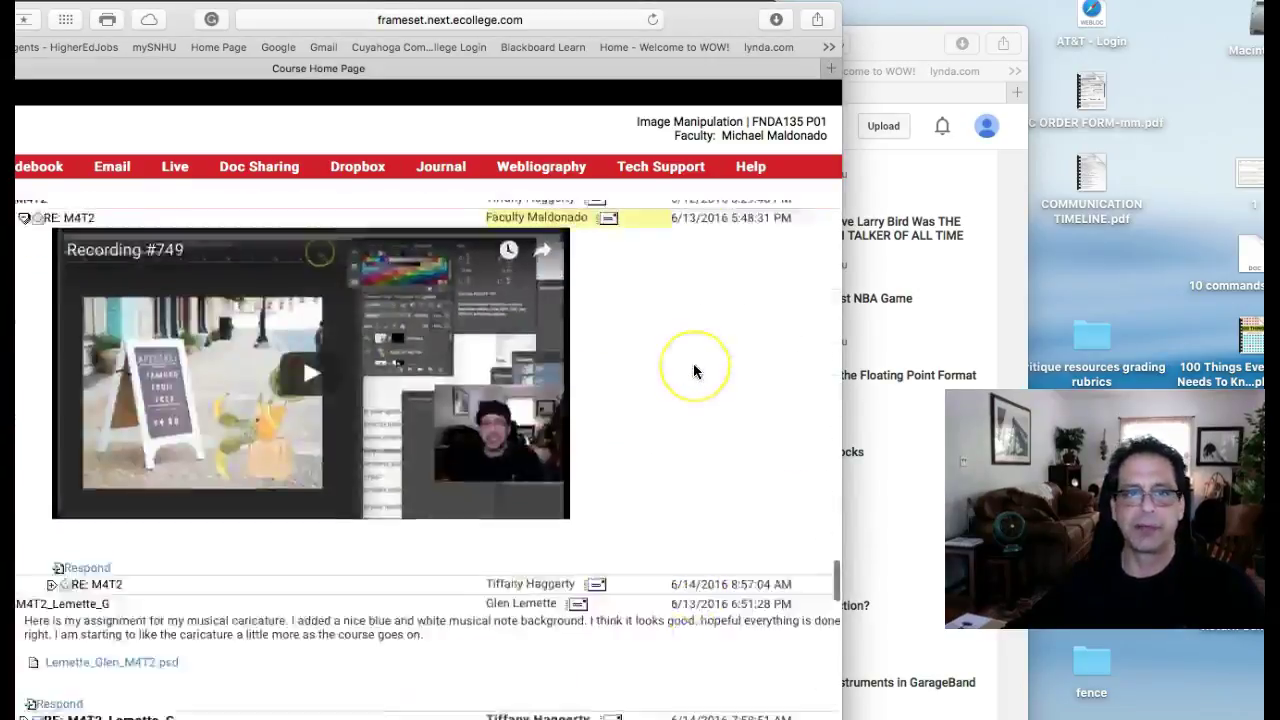
scroll(693, 363, "up", 15)
scroll(693, 363, "down", 15)
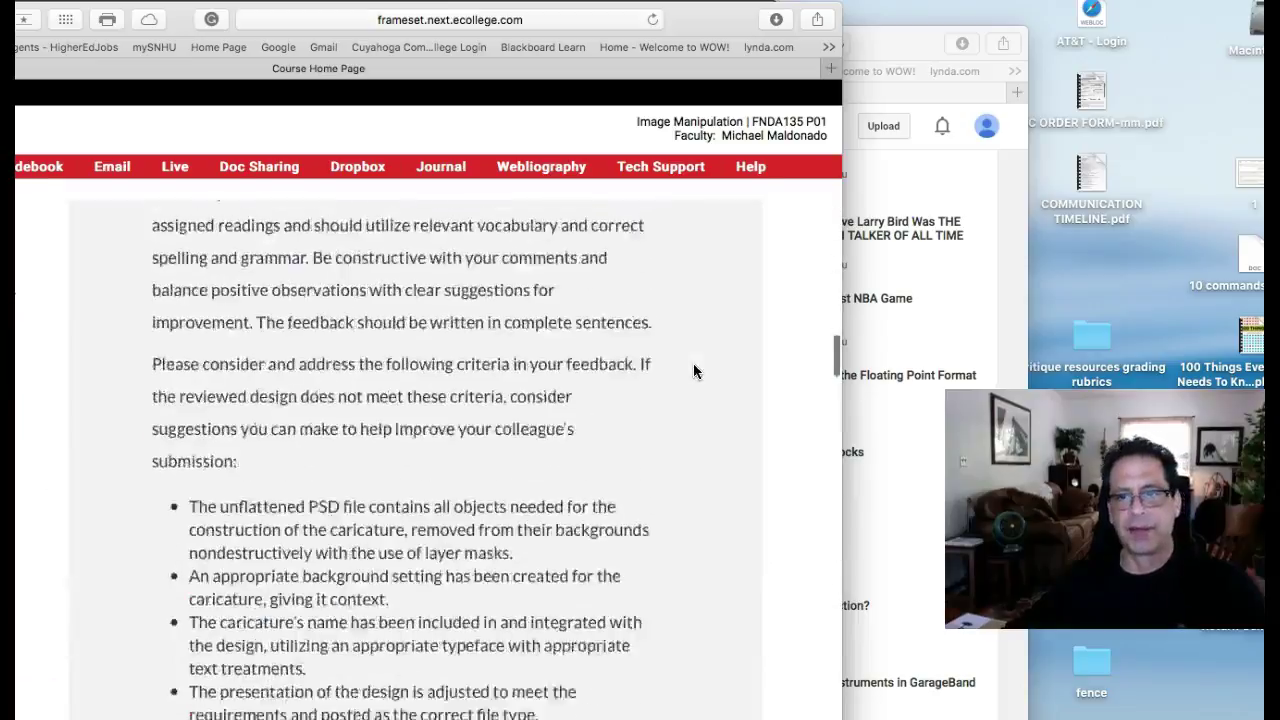
key("ctrl+Up")
- Return to the Photoshop document with merged Layer 12 and click around the canvas
left_click(60, 400)
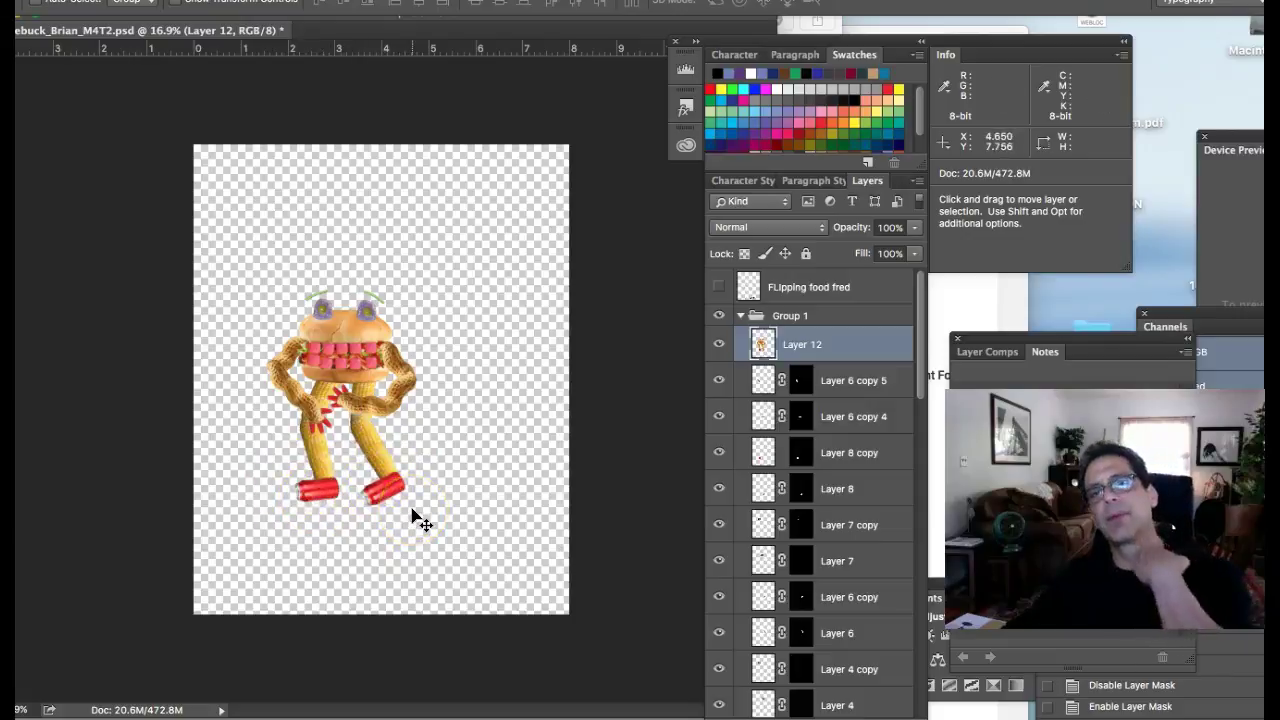
left_click(356, 484)
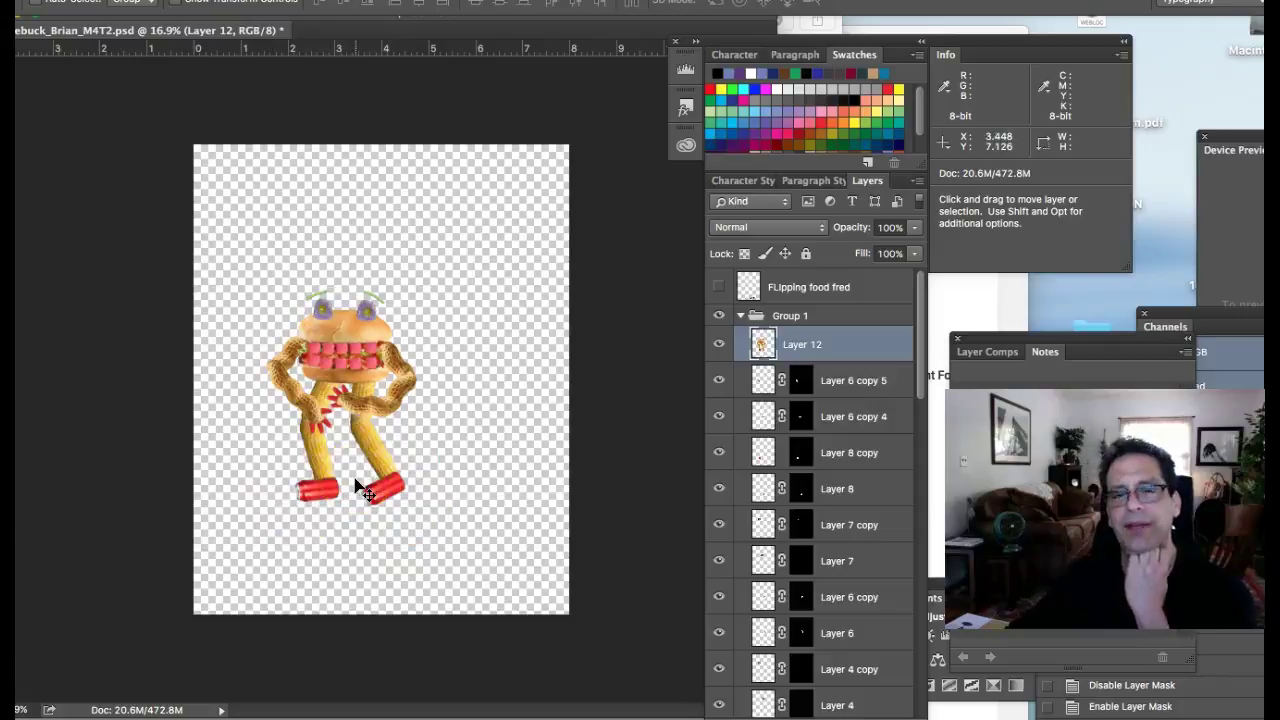
left_click(340, 350)
left_click(466, 457)
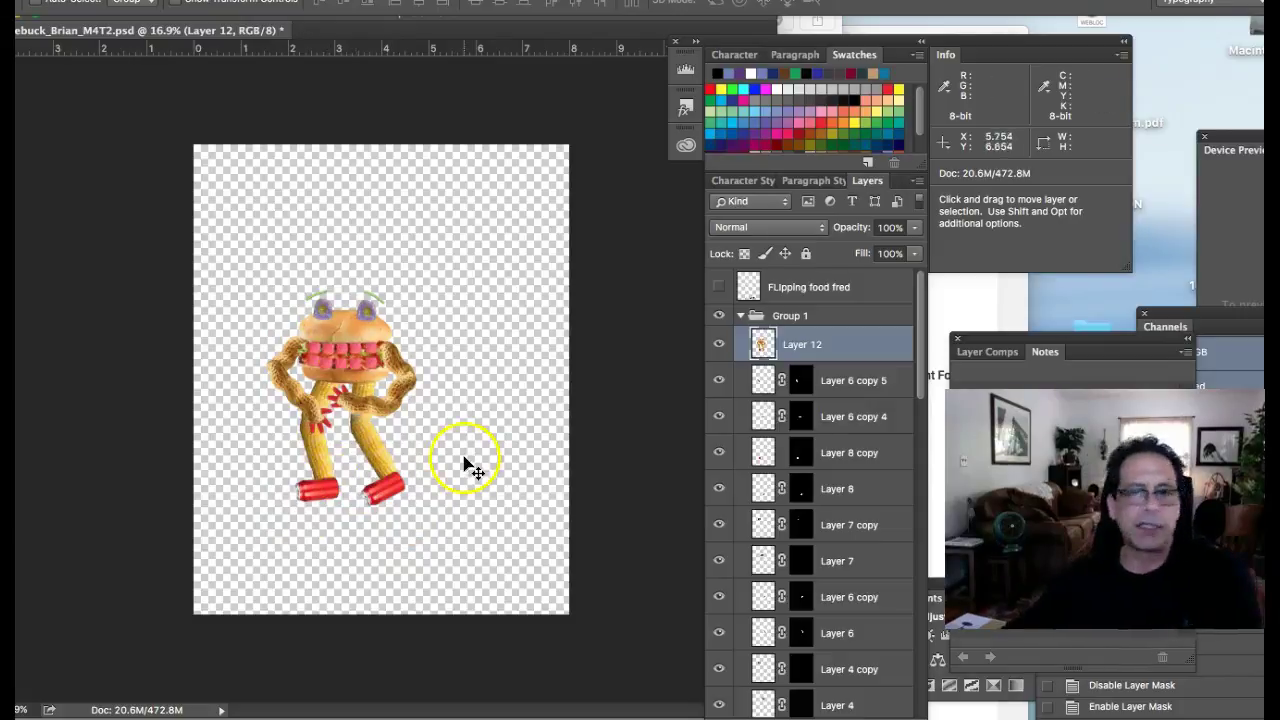
left_click(388, 355)
left_click(408, 396)
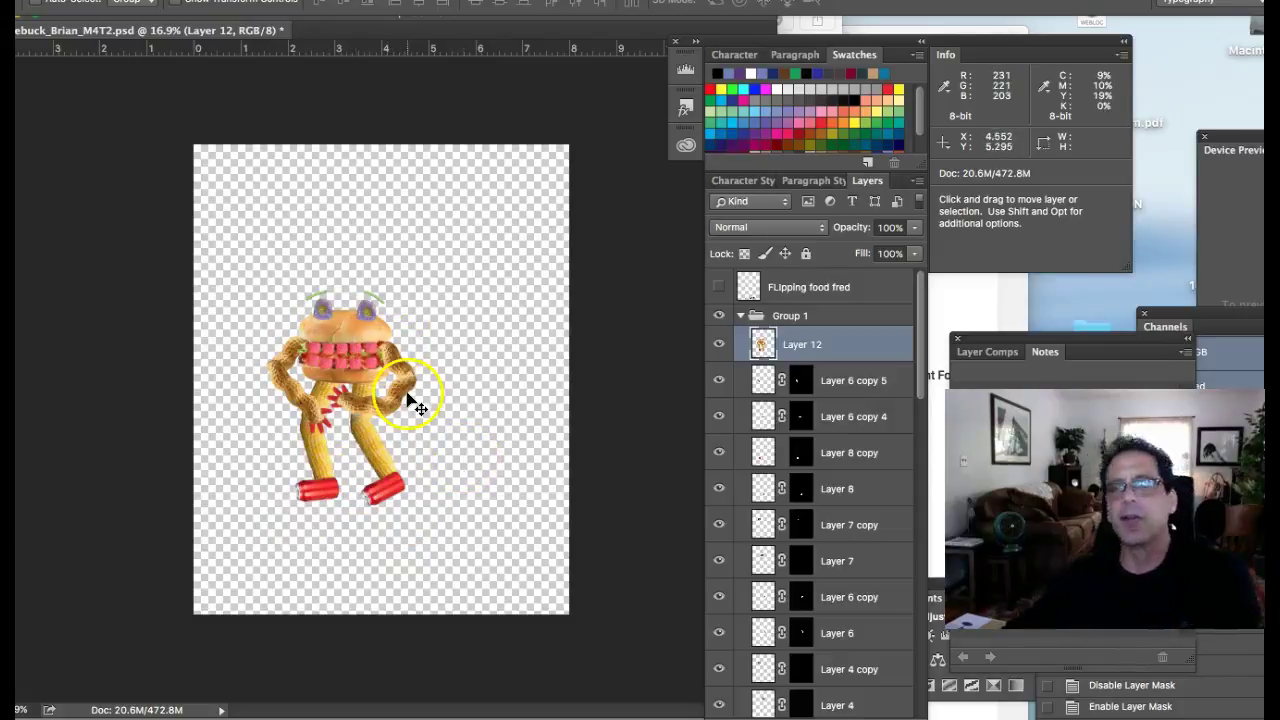